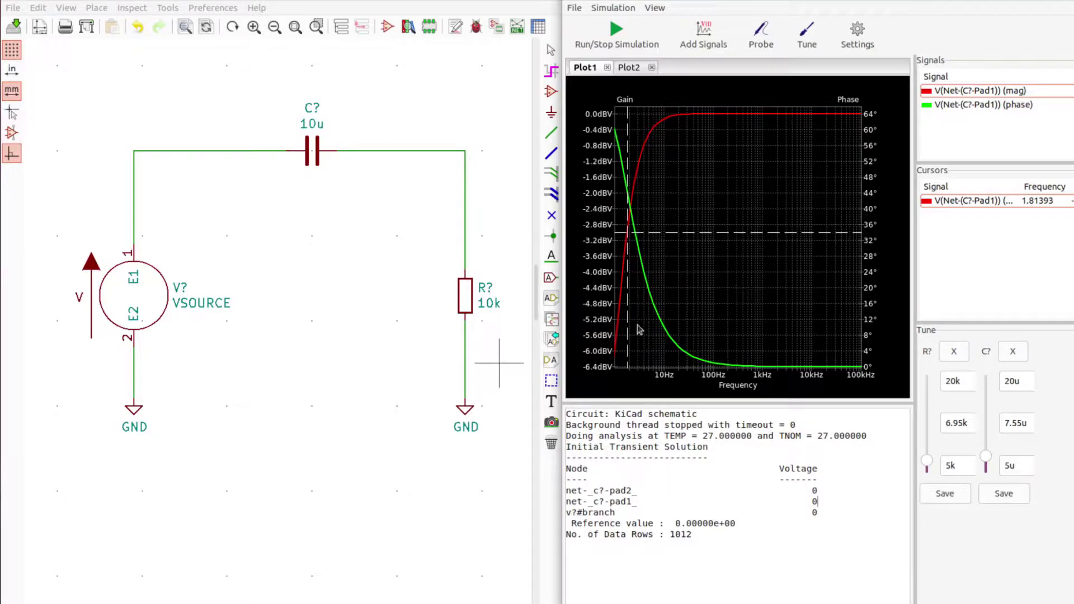
Step: Switch to the Plot2 tab to view the transient sine waveform
left_click(629, 67)
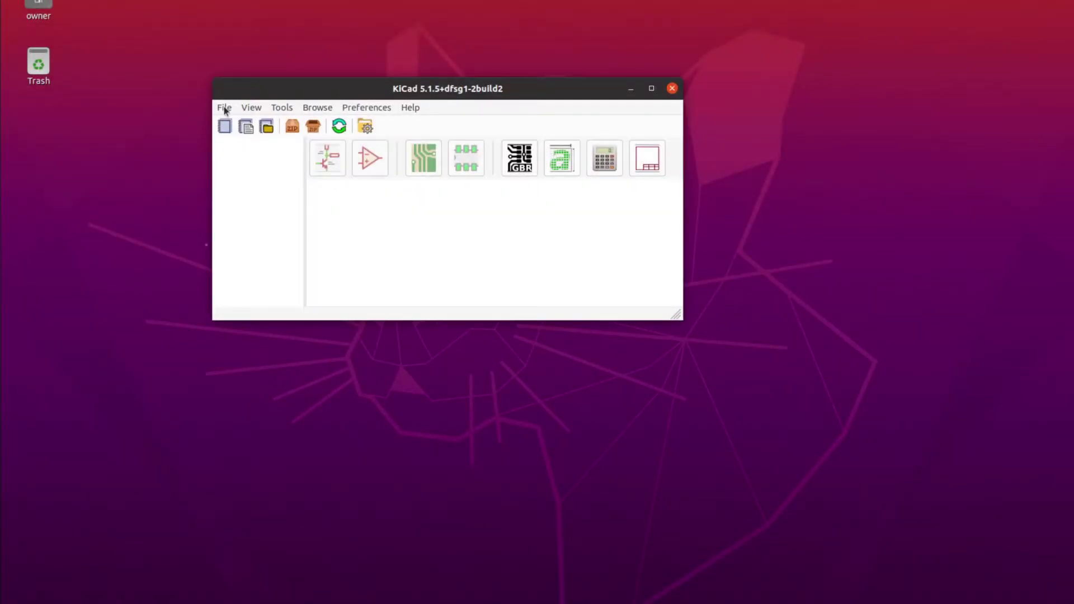
Step: Create a new KiCad project named hpf and open its blank schematic in Eeschema
left_click(224, 108)
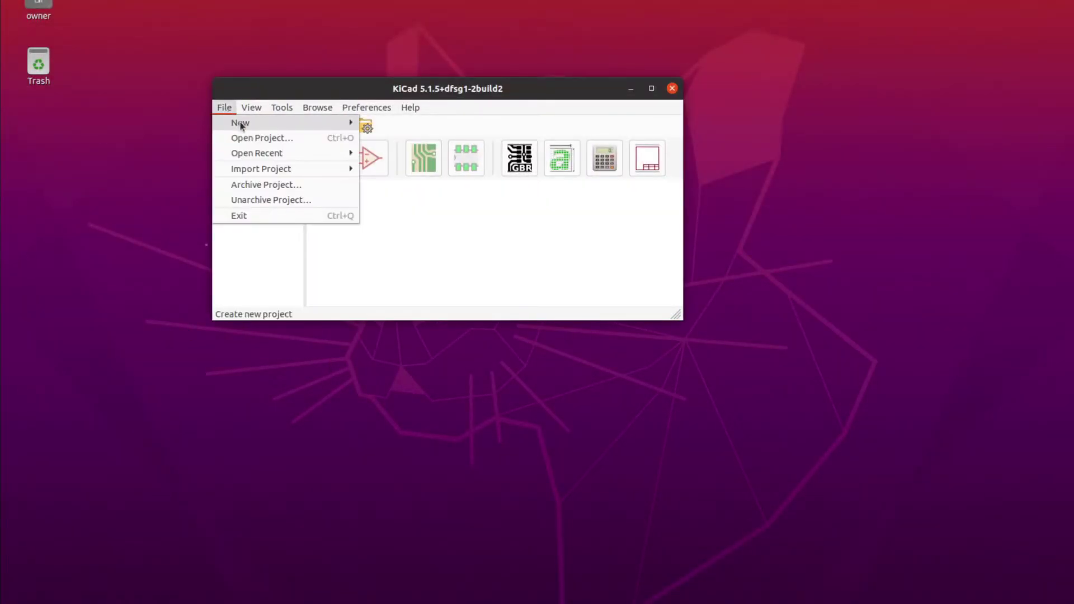
mouse_move(252, 123)
left_click(375, 119)
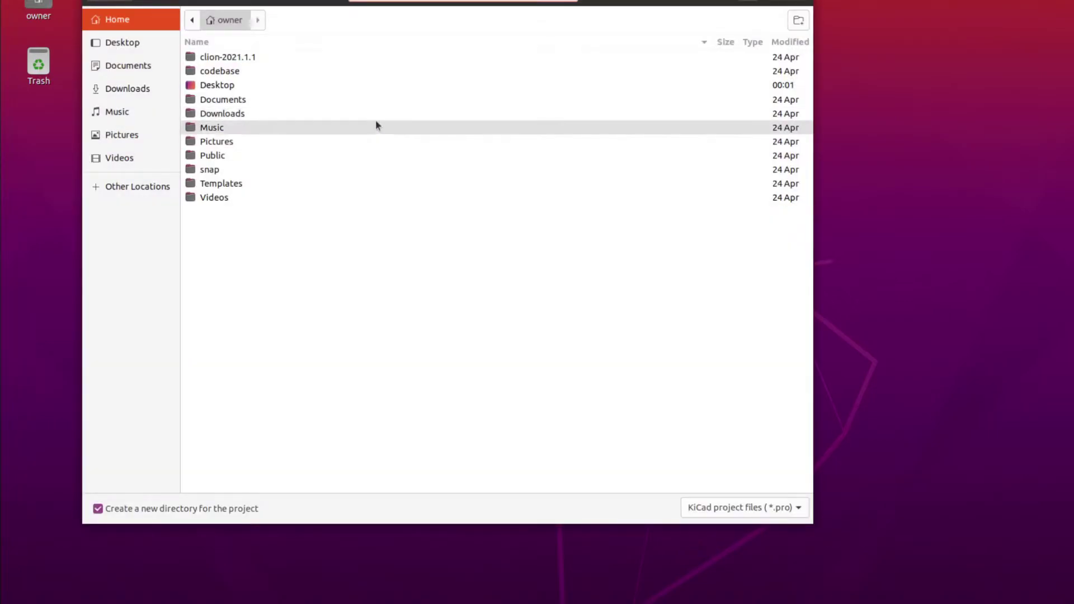
key("Return")
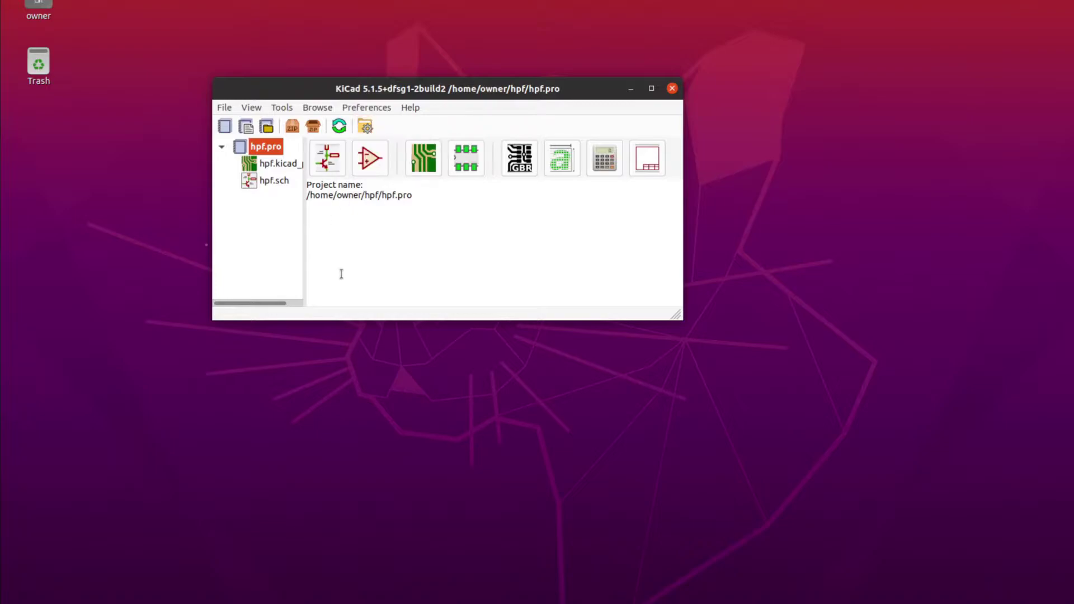
left_click(325, 166)
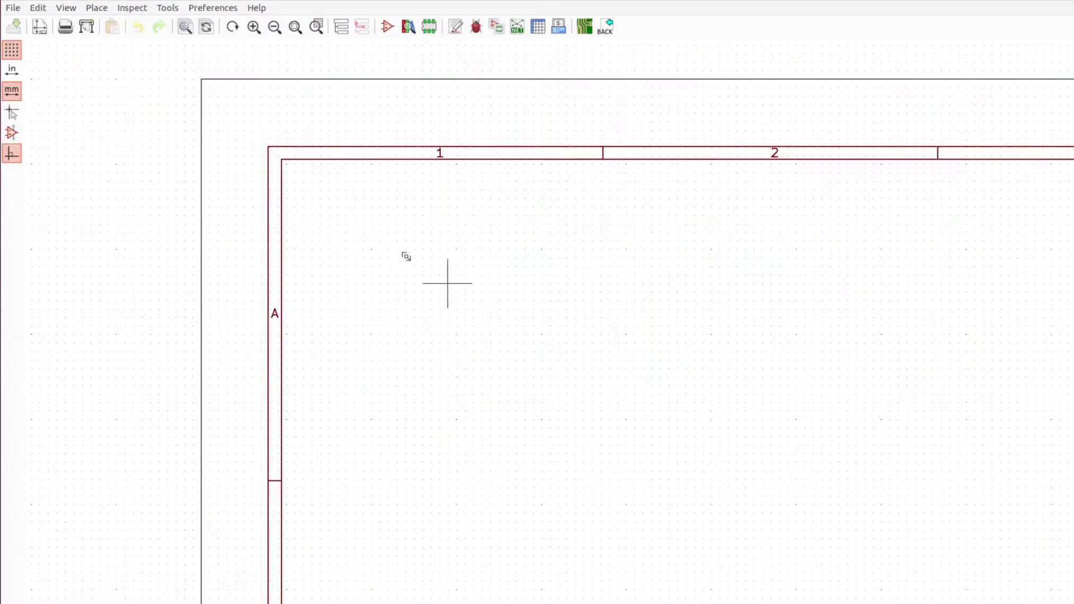
Step: Add a VSOURCE voltage source symbol to the sheet
key("a")
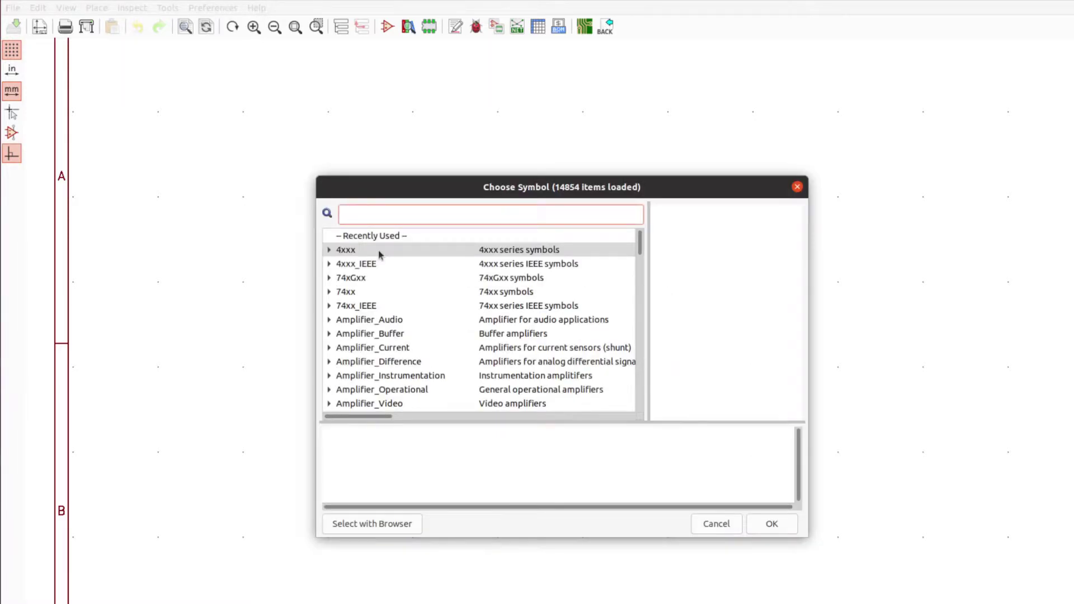
type("sour")
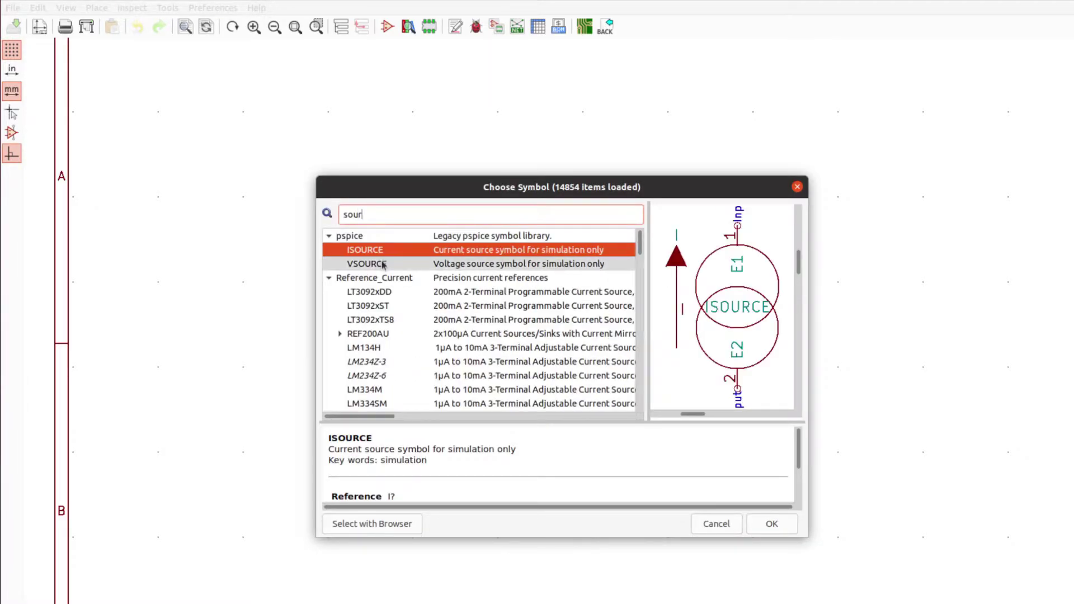
left_click(370, 264)
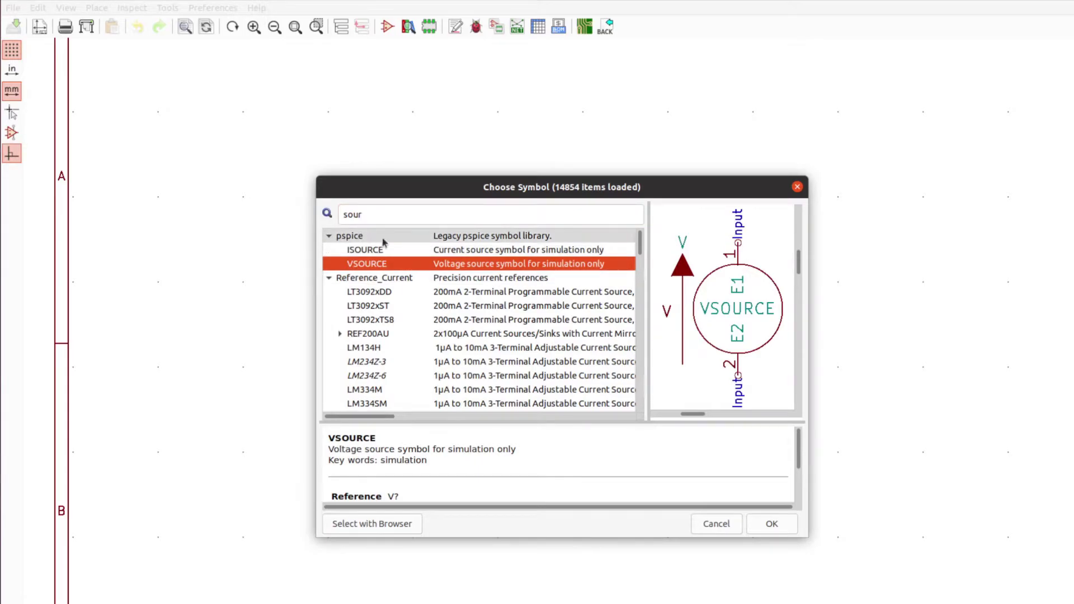
left_click(772, 523)
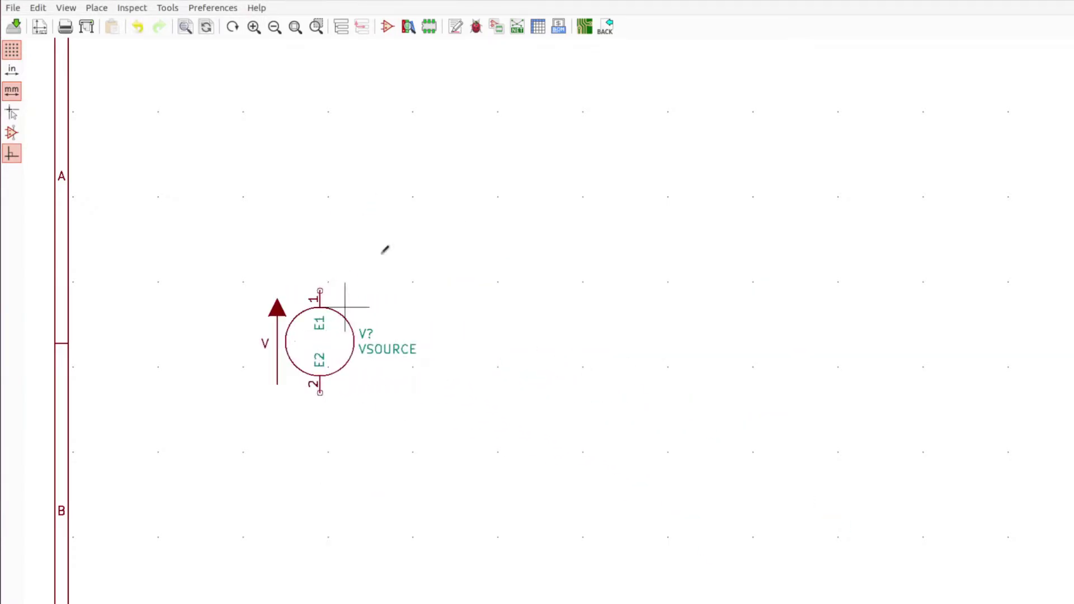
Step: Place a horizontal capacitor C above-right of the source and a resistor R to its right
left_click(489, 185)
type("c")
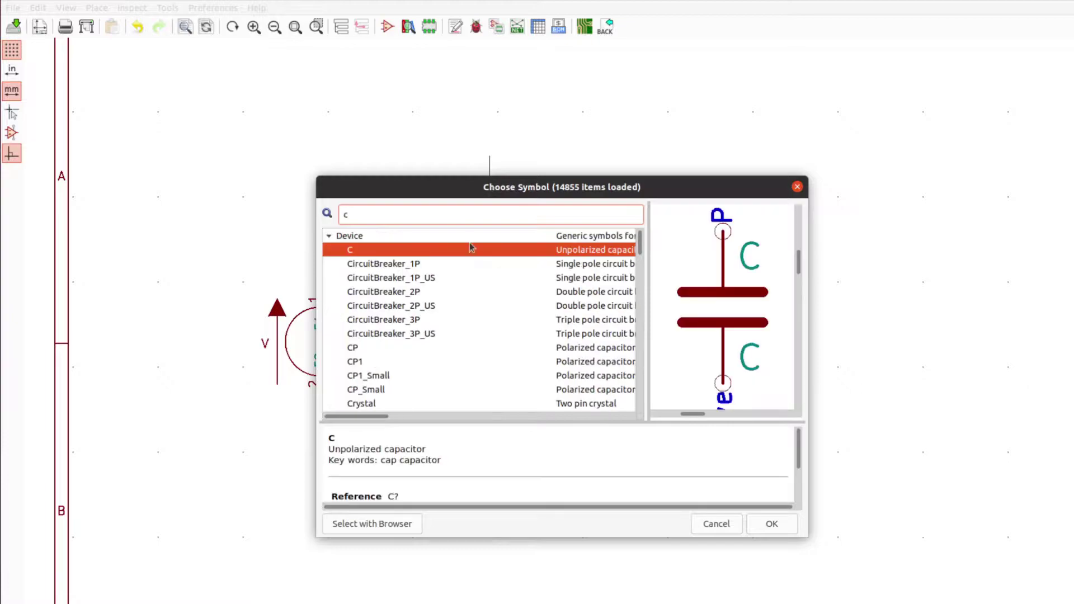
left_click(772, 524)
key("r")
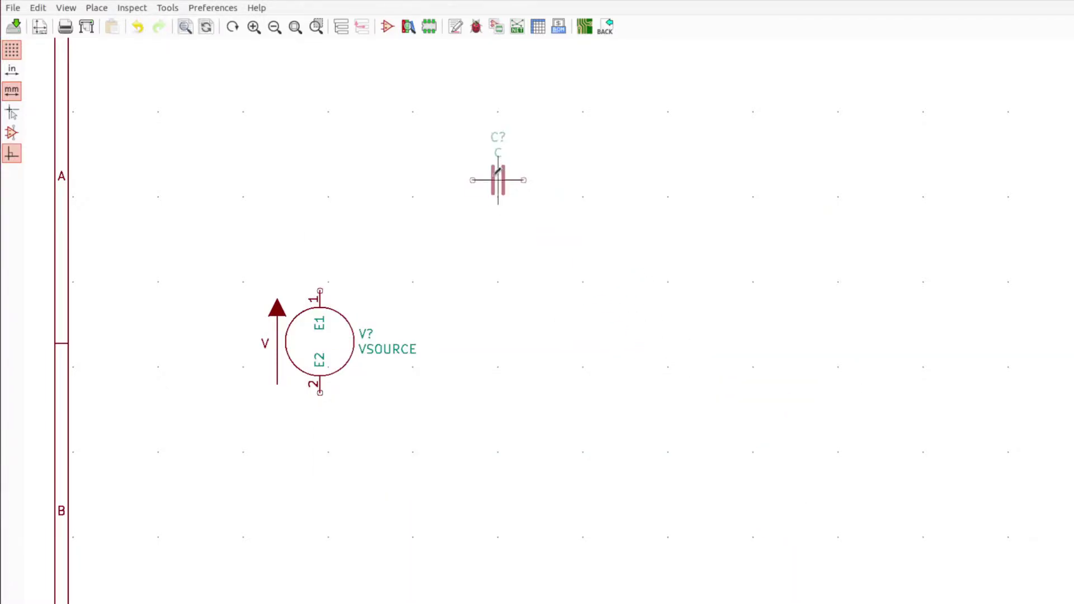
left_click(498, 197)
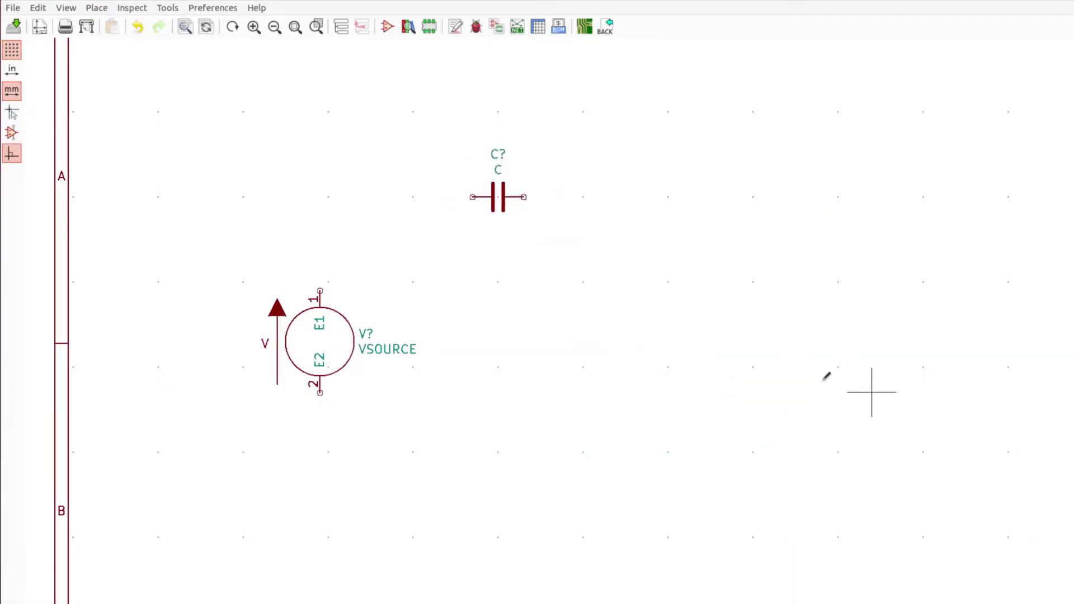
left_click(643, 338)
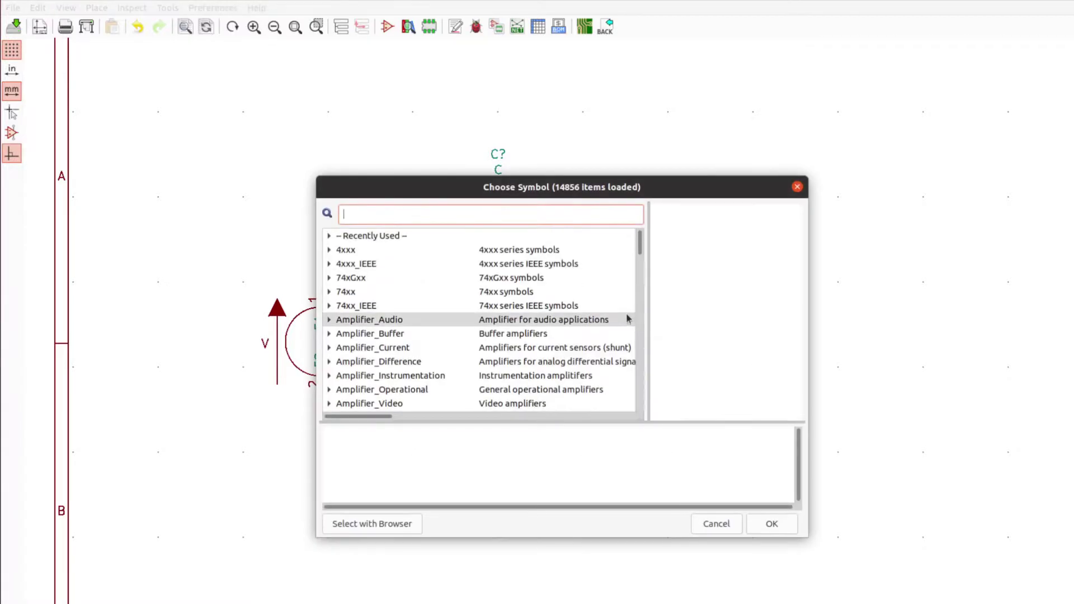
type("r")
left_click(772, 524)
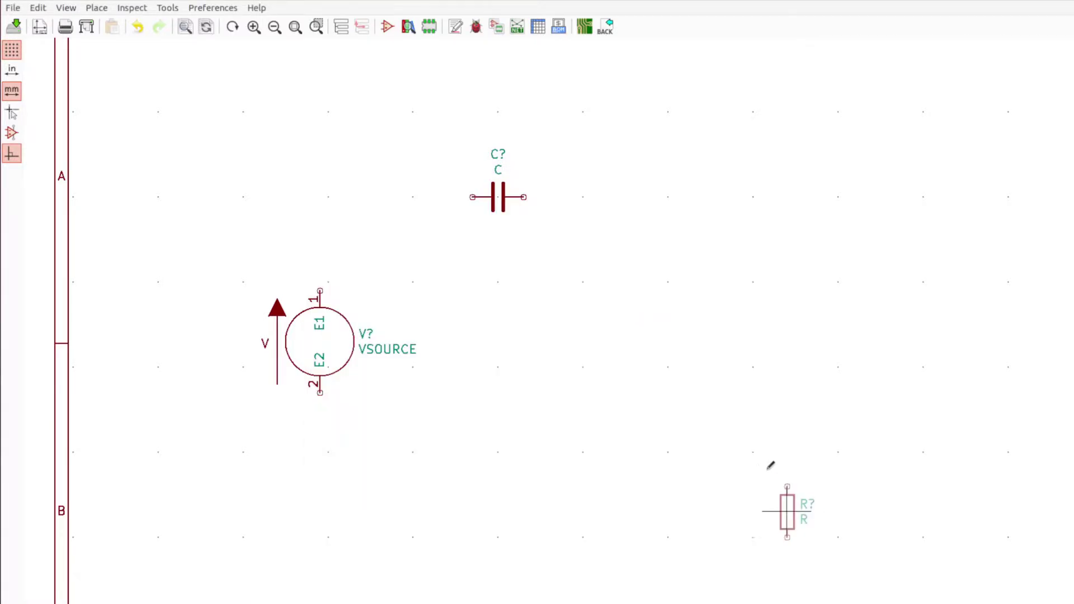
left_click(652, 342)
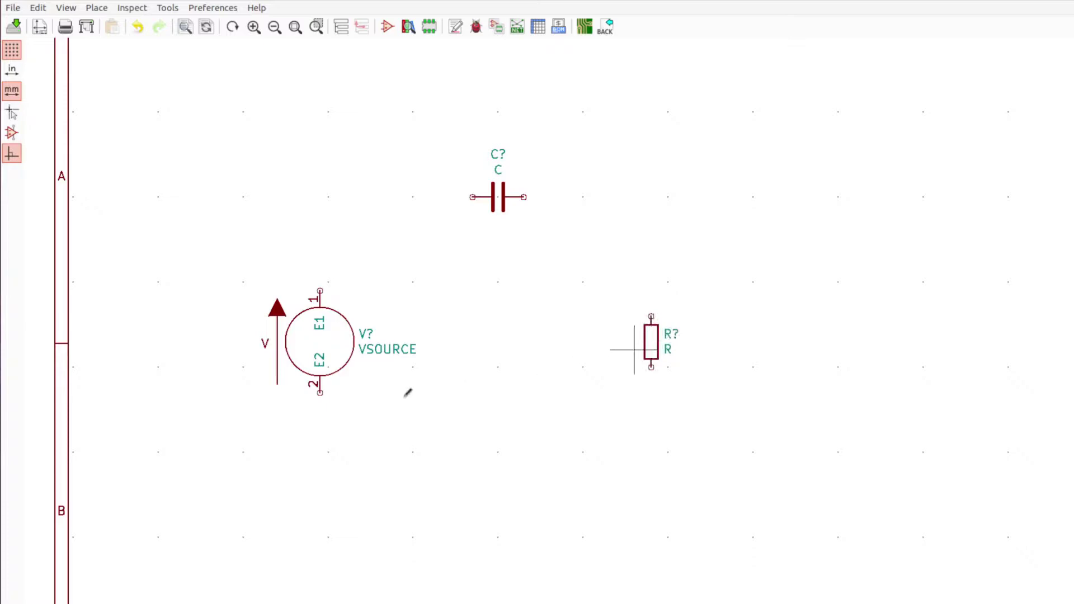
Step: Place GND symbols below the source and resistor, and wire the source's pin 2 to ground
left_click(320, 443)
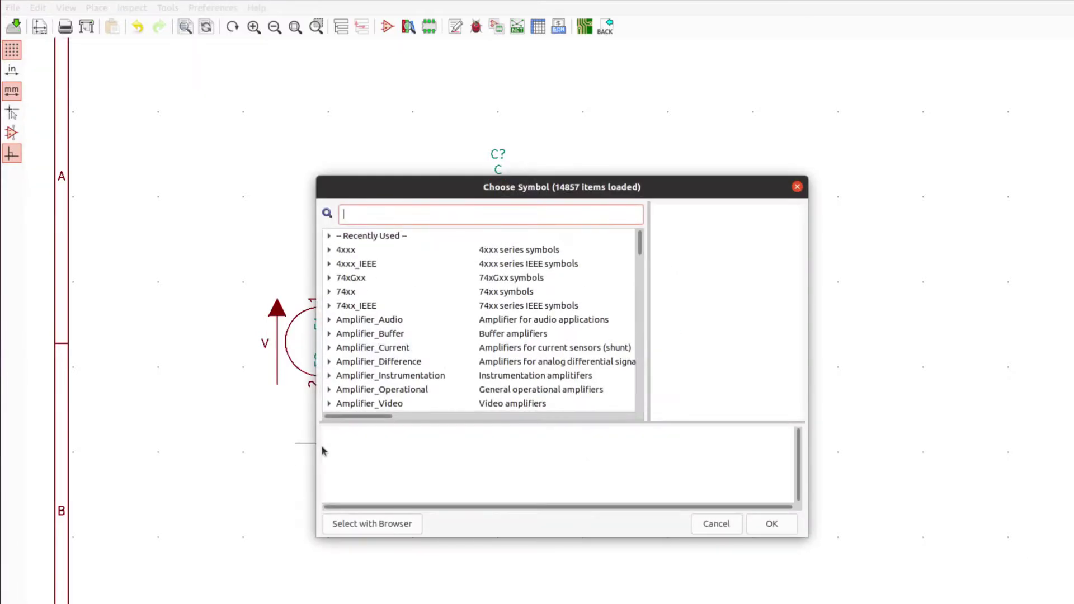
type("gnd")
key("Return")
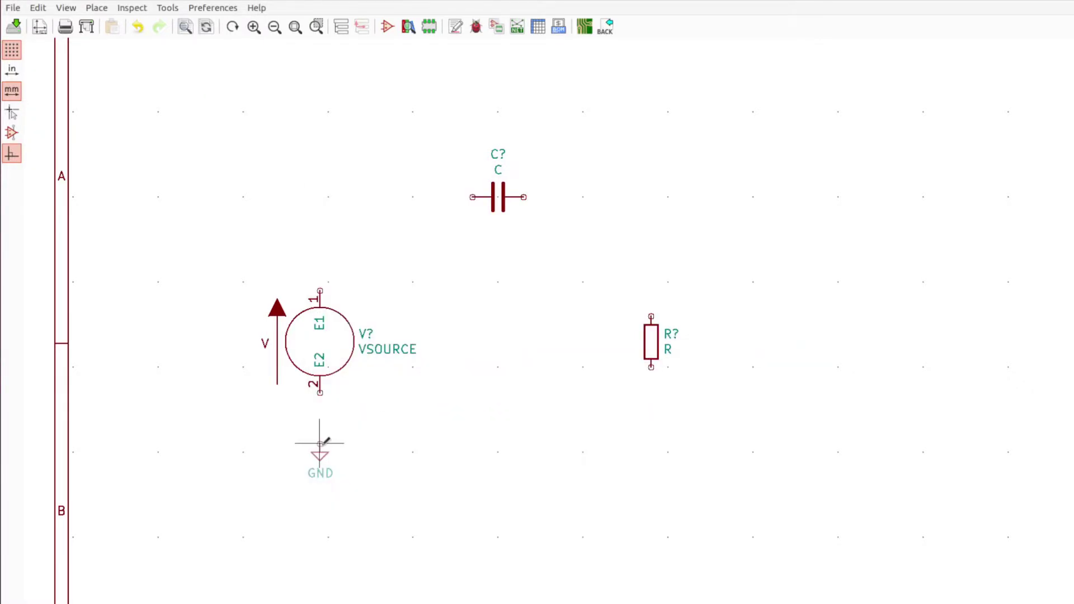
left_click(319, 444)
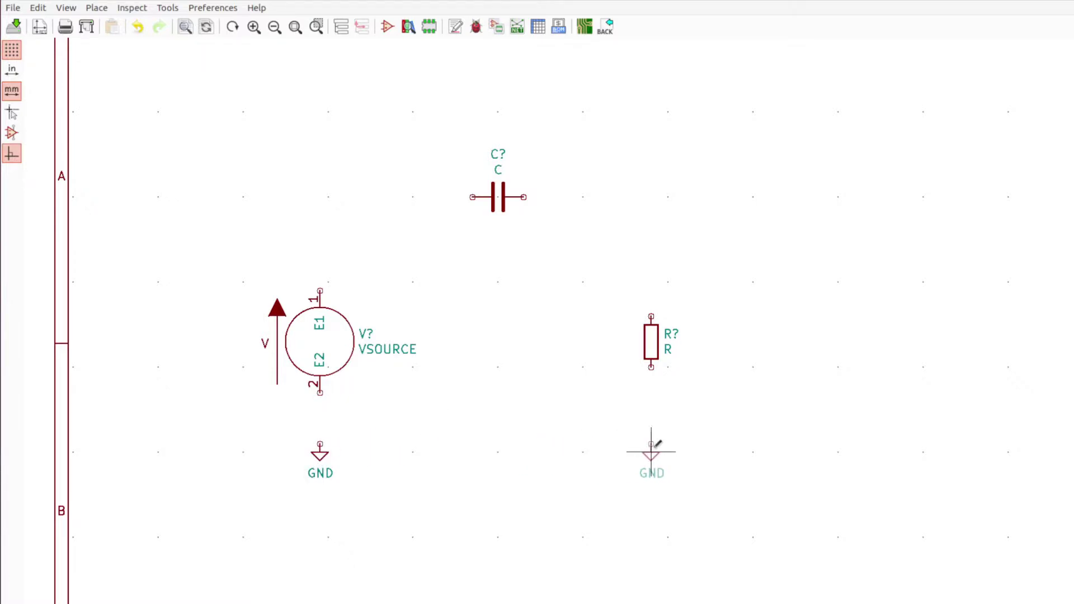
left_click(651, 444)
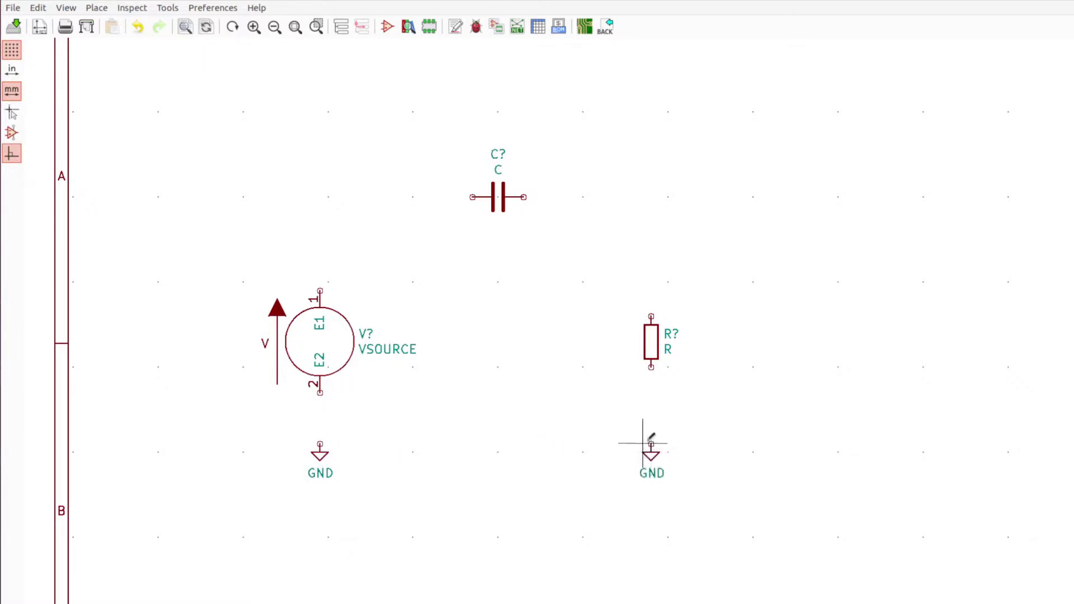
left_click(319, 444)
left_click(319, 393)
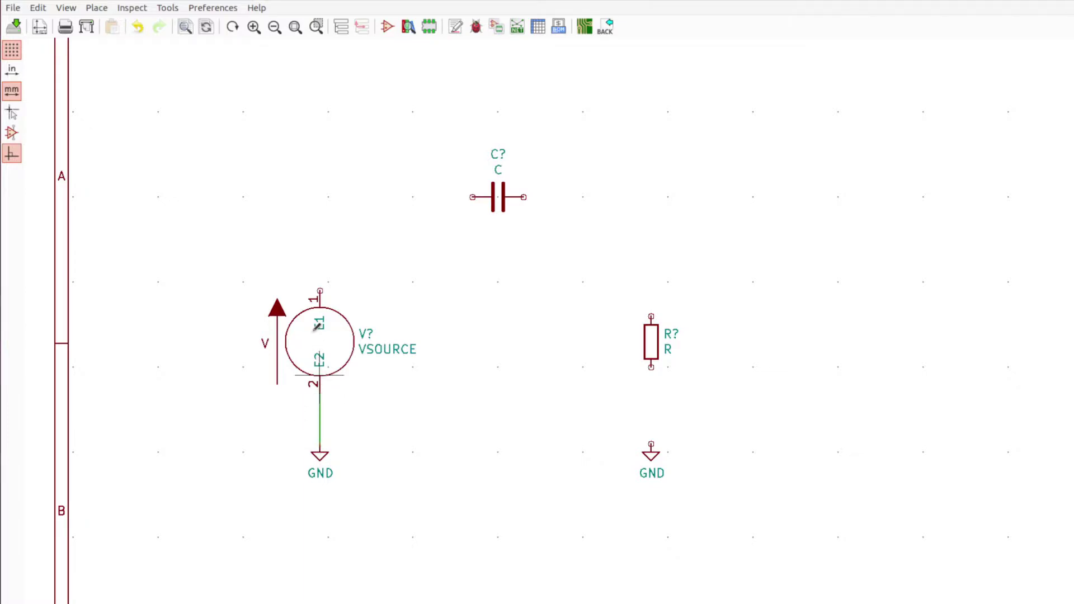
Step: Wire VSOURCE pin 1 to the capacitor, the capacitor to the resistor's top, and the resistor to ground
left_click(320, 290)
left_click(472, 197)
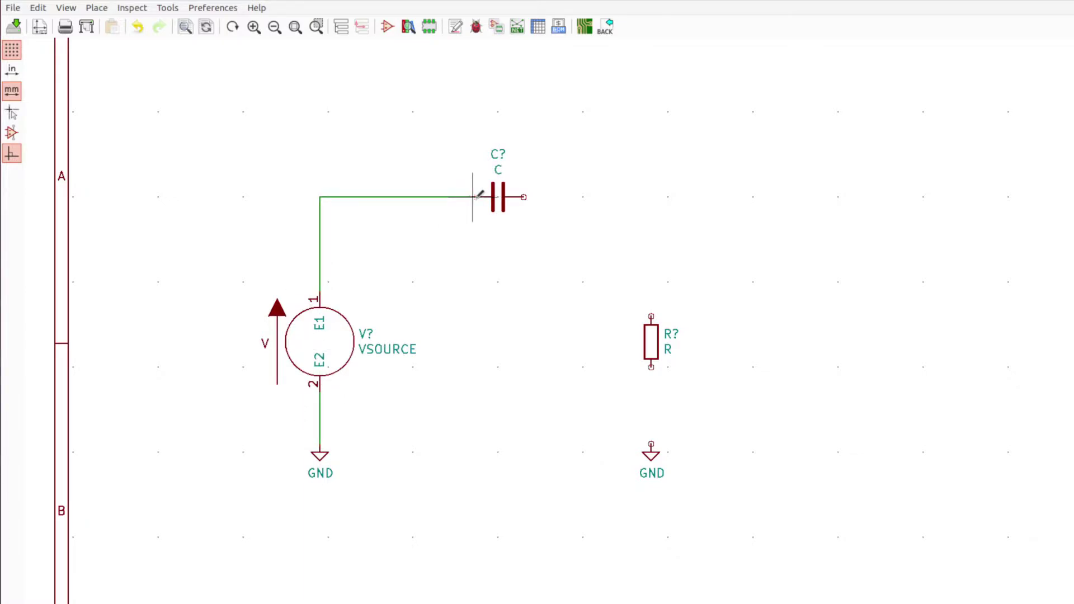
left_click(523, 197)
left_click(652, 317)
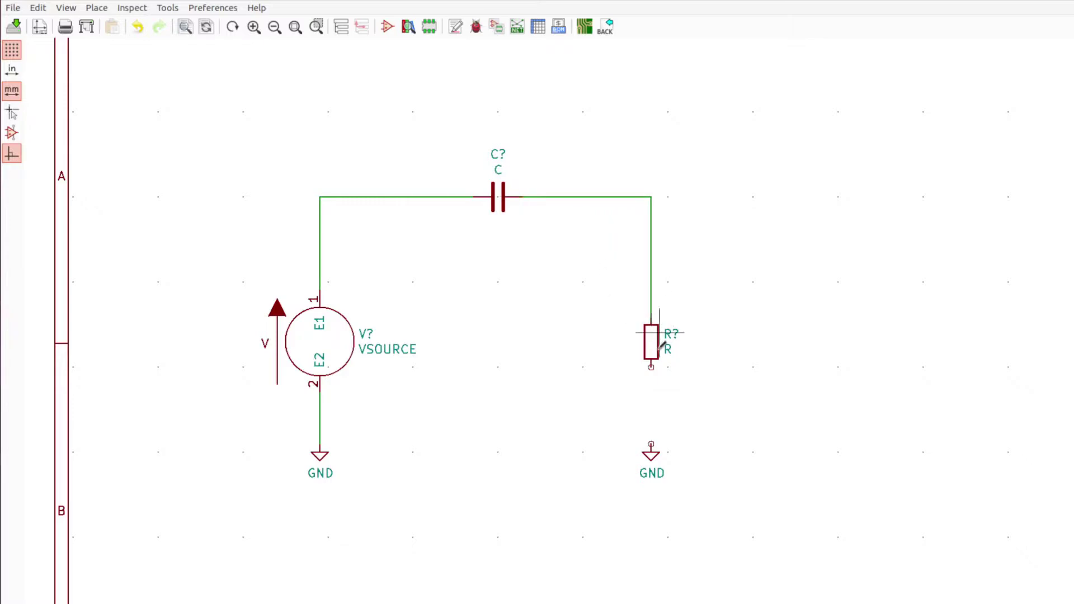
left_click(651, 367)
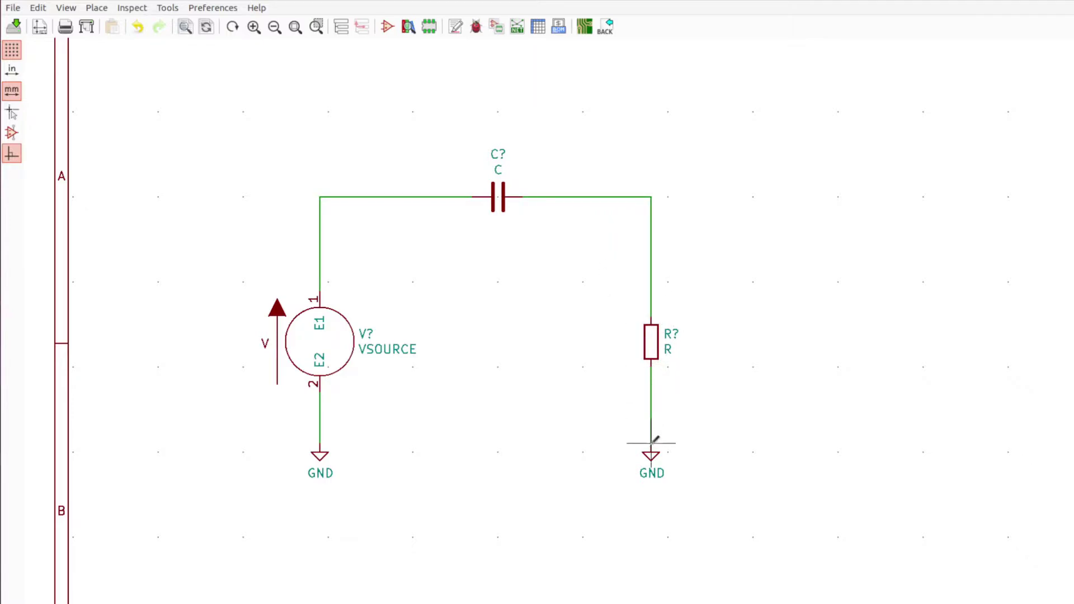
left_click(652, 444)
Step: In the source's Spice model, set DC value 0 and AC magnitude 1
double_click(323, 348)
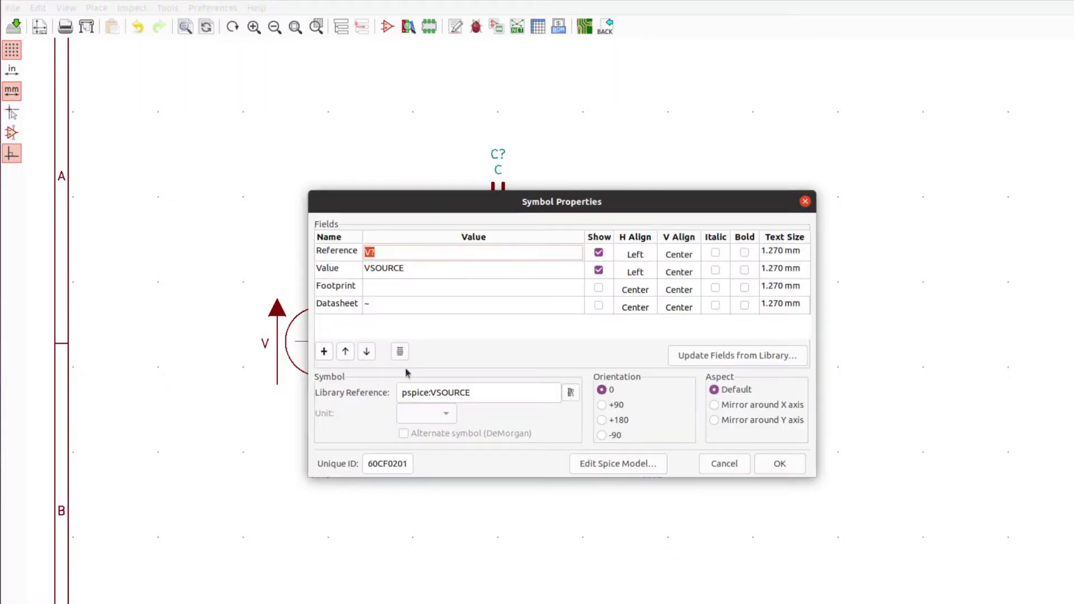
left_click(601, 463)
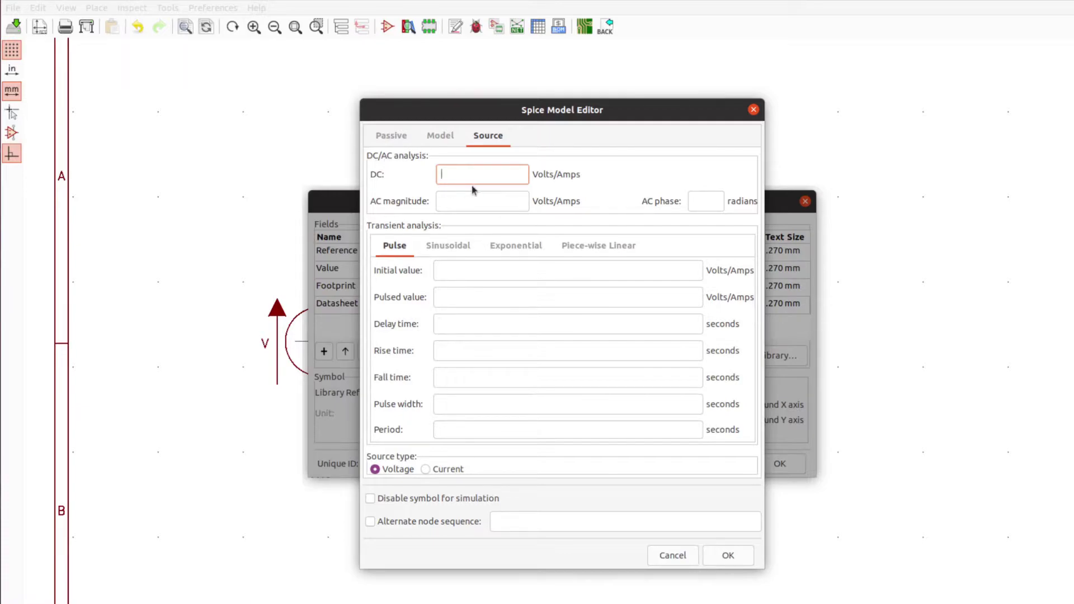
left_click(395, 241)
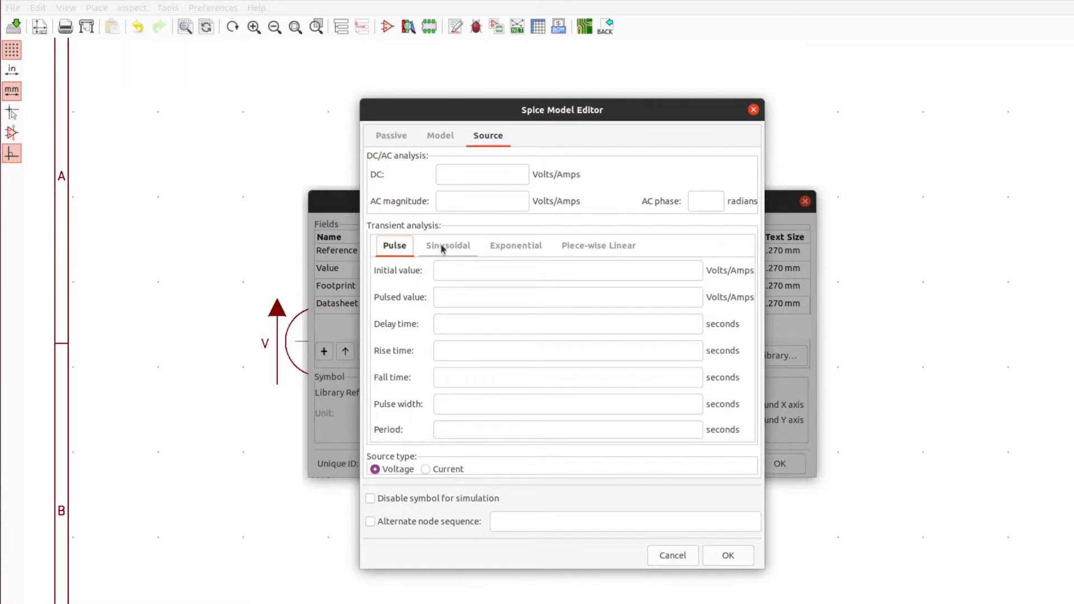
left_click(444, 173)
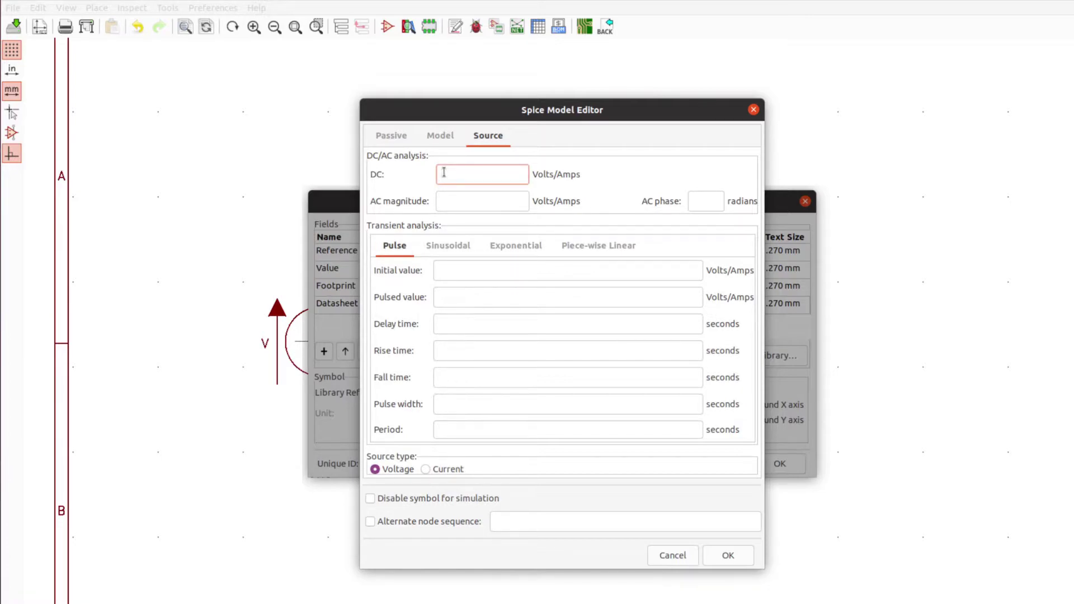
key("Tab")
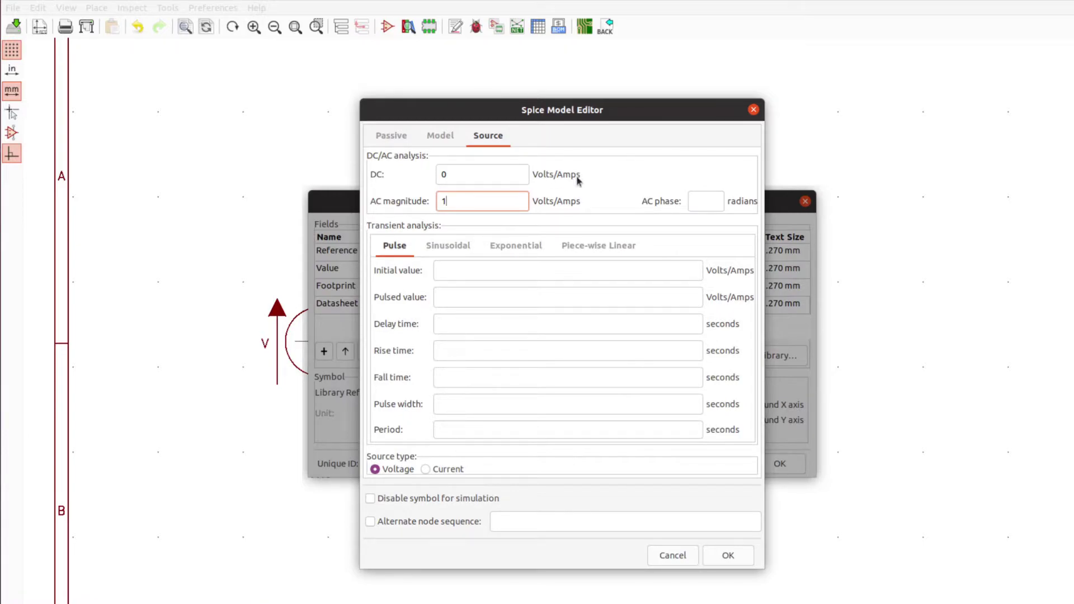
Step: Define a sinusoidal source with offset 0, amplitude 1 and frequency 5 Hz, and confirm the model
left_click(441, 250)
left_click(441, 252)
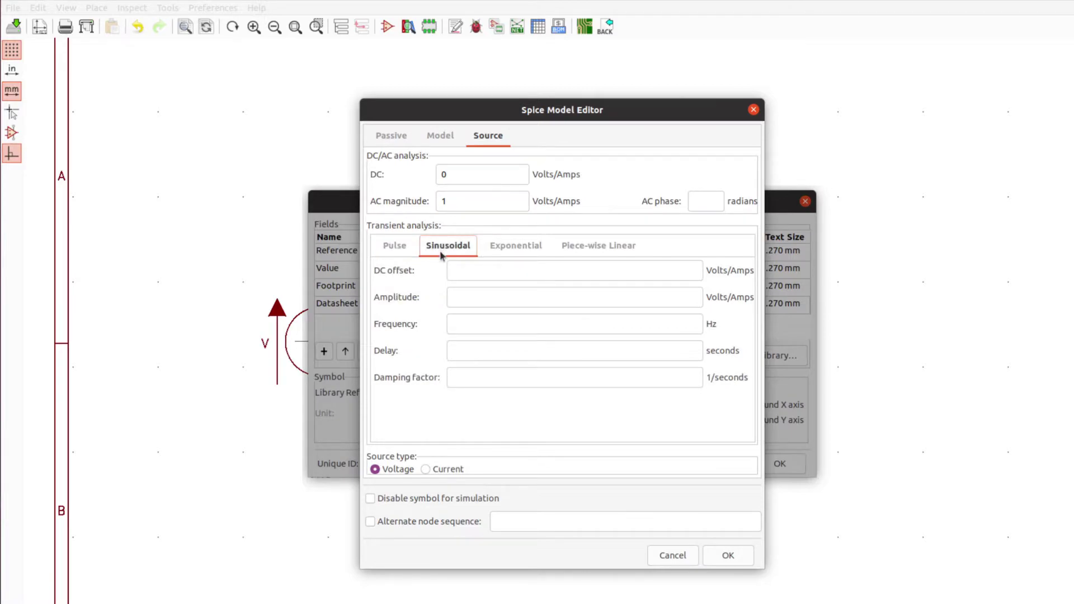
left_click(473, 273)
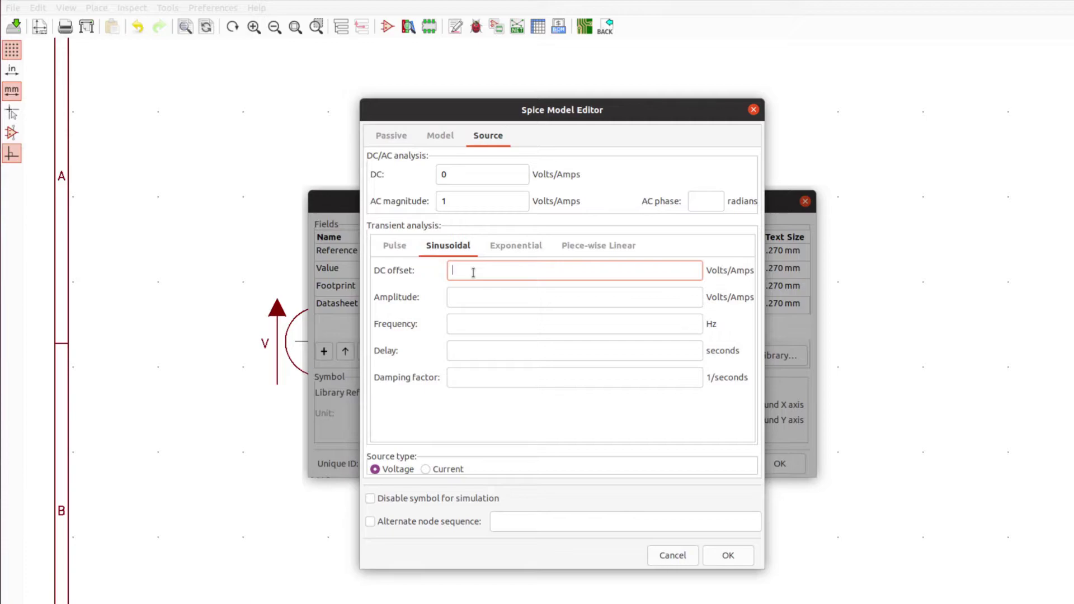
key("Tab")
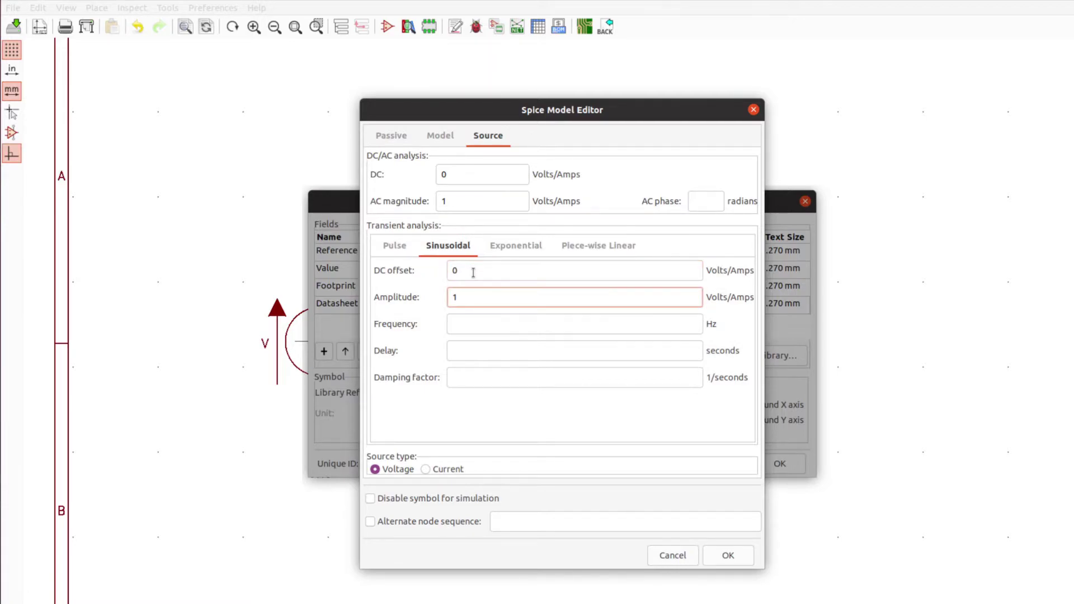
key("Tab")
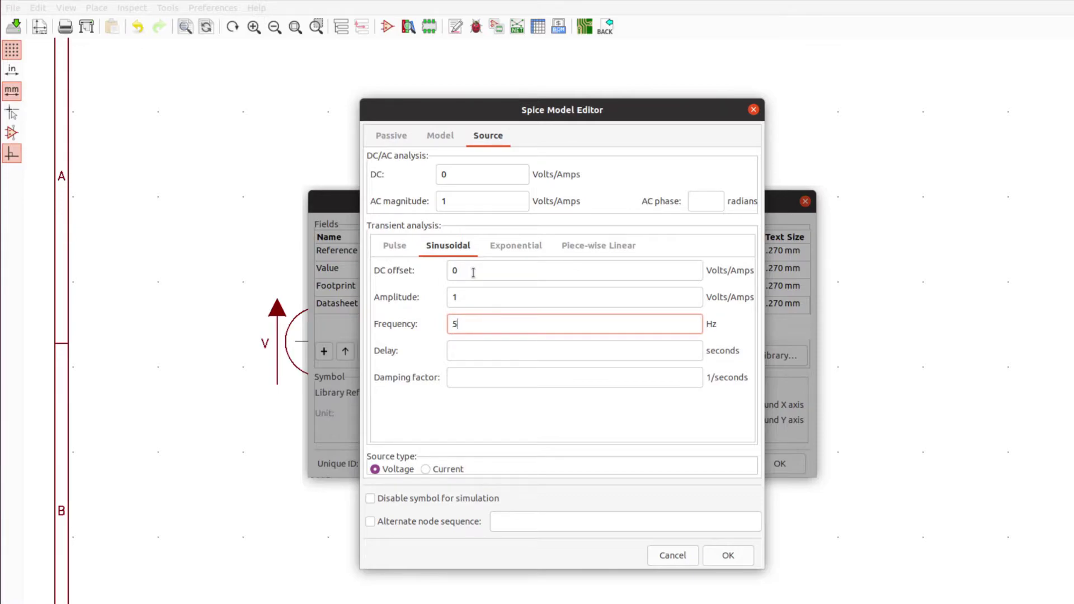
left_click(738, 557)
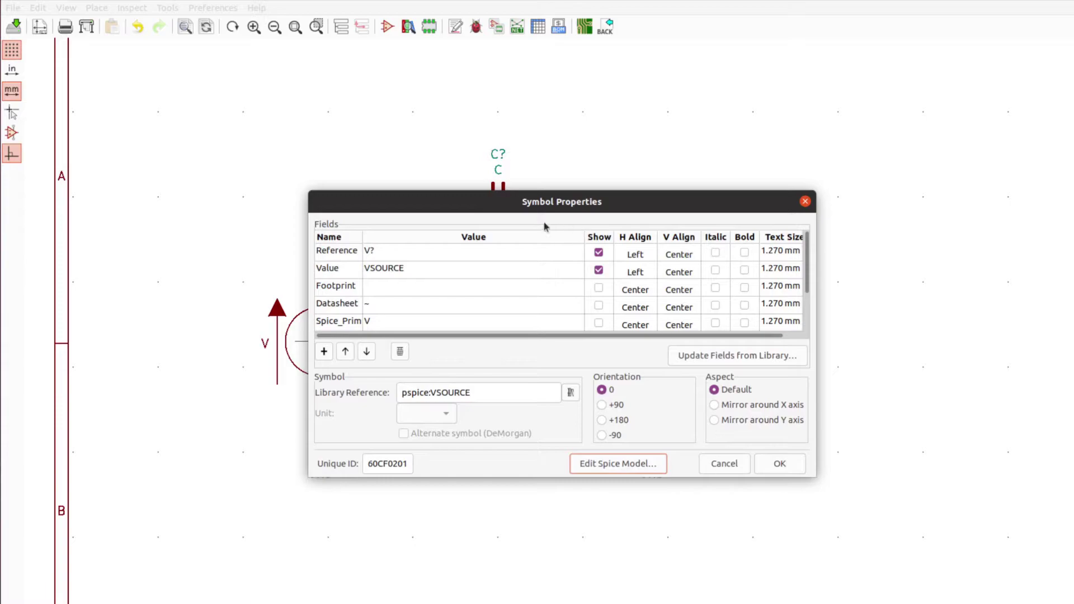
Step: Close the source's properties and set the capacitor's value to 10u
left_click(778, 464)
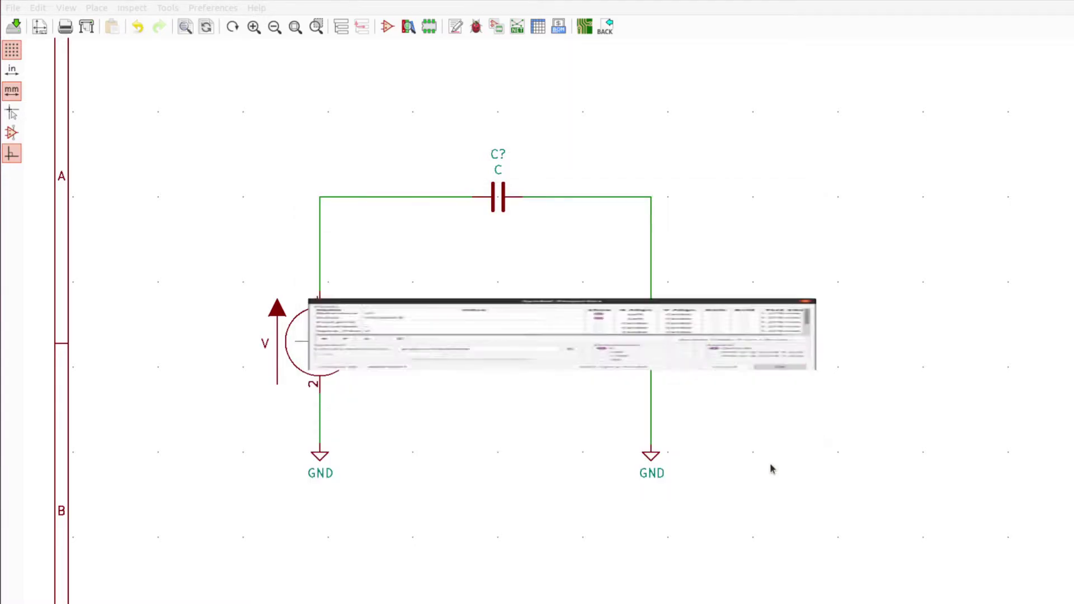
double_click(502, 202)
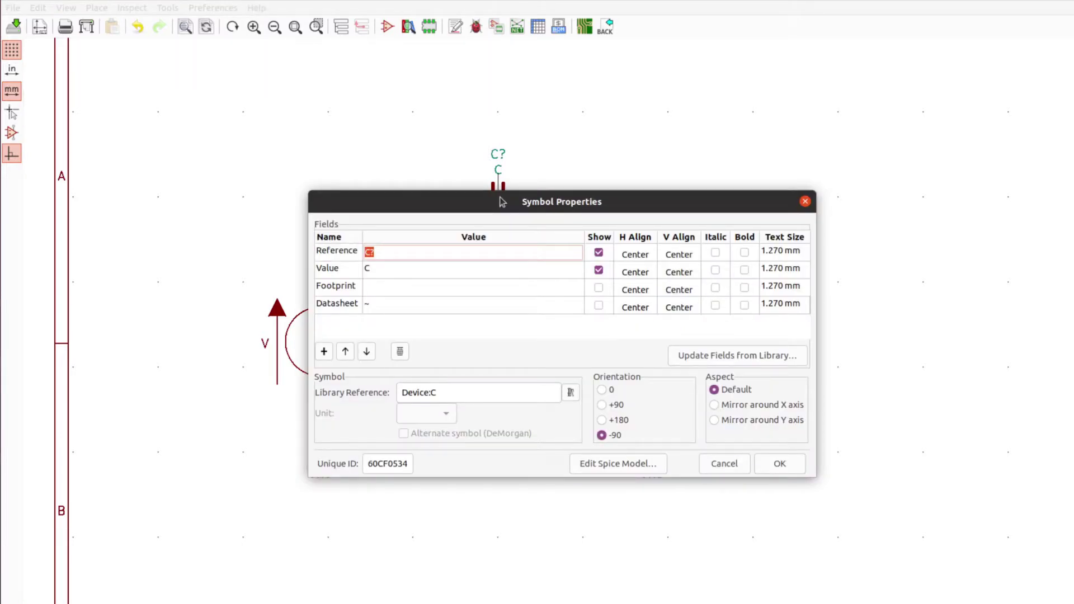
left_click(370, 270)
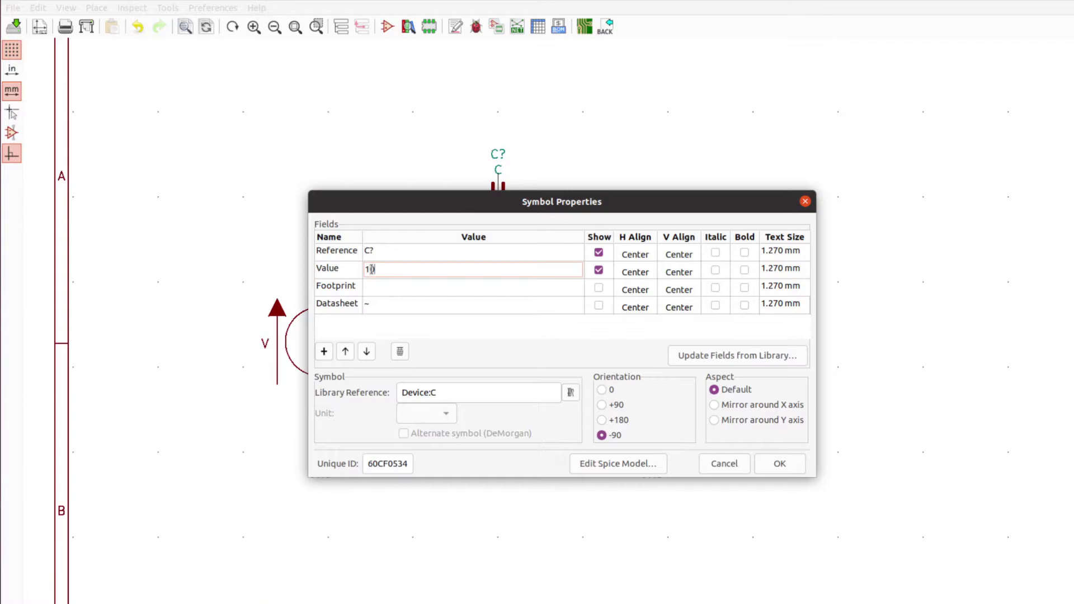
left_click(784, 465)
Step: Set the resistor's value to 10k
double_click(653, 345)
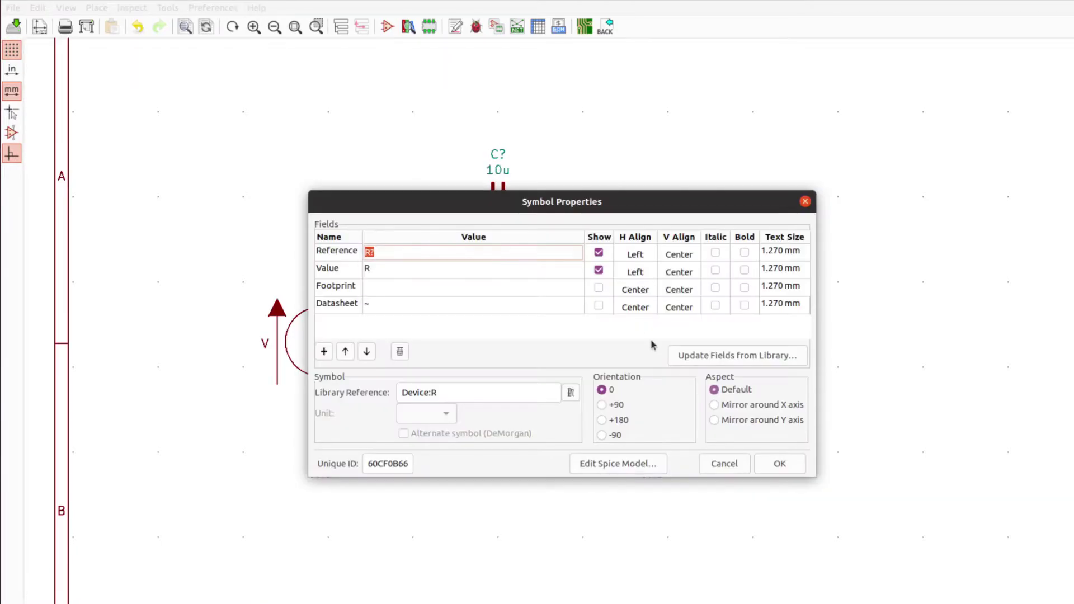
left_click(390, 271)
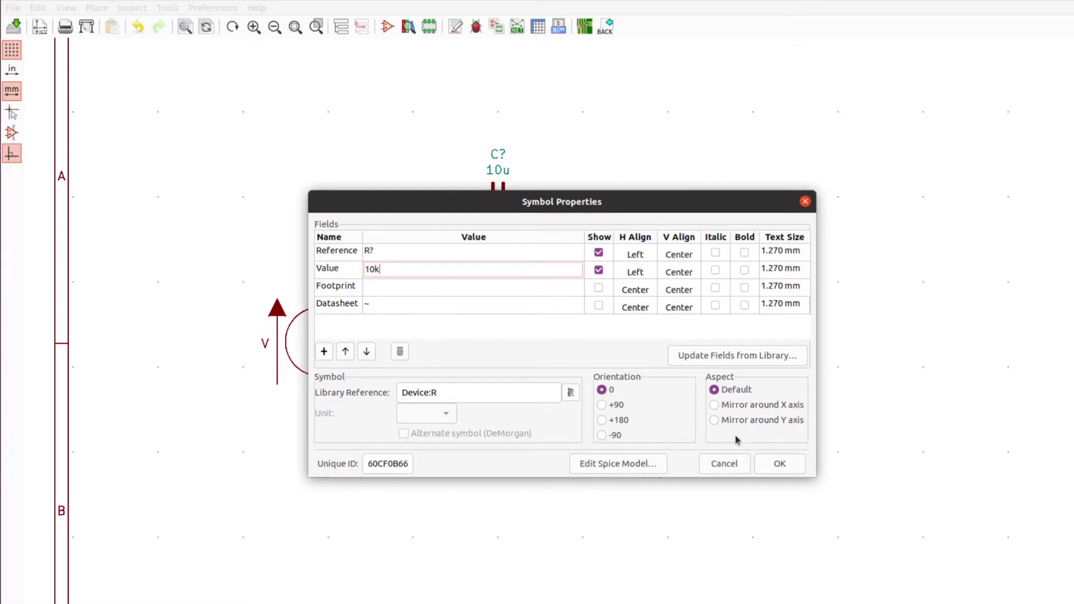
left_click(779, 463)
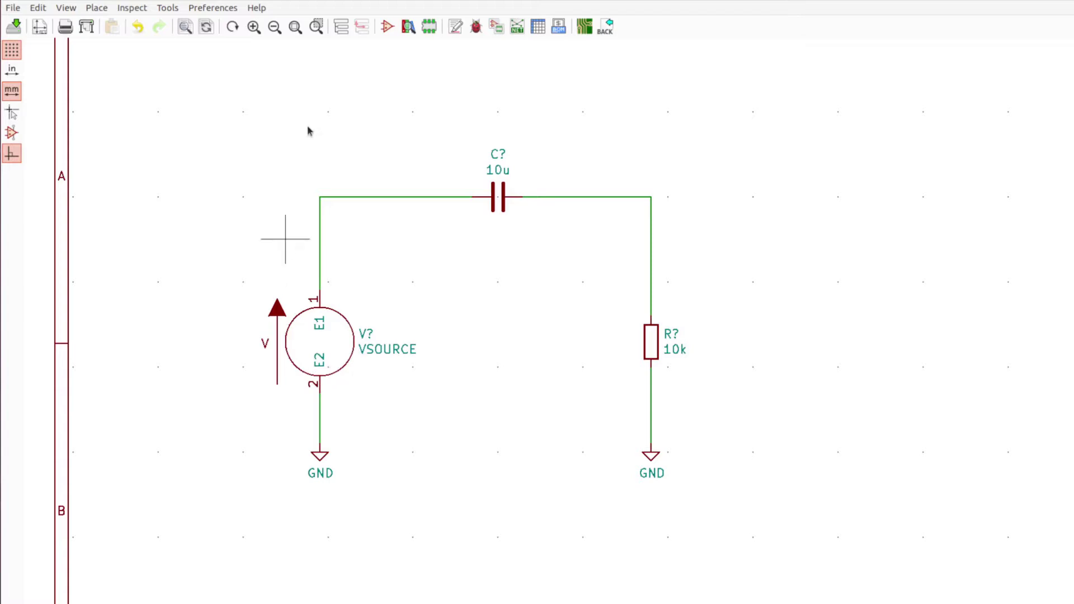
Step: Launch the Spice simulator from Tools and resize the schematic window to sit left of it
left_click(170, 9)
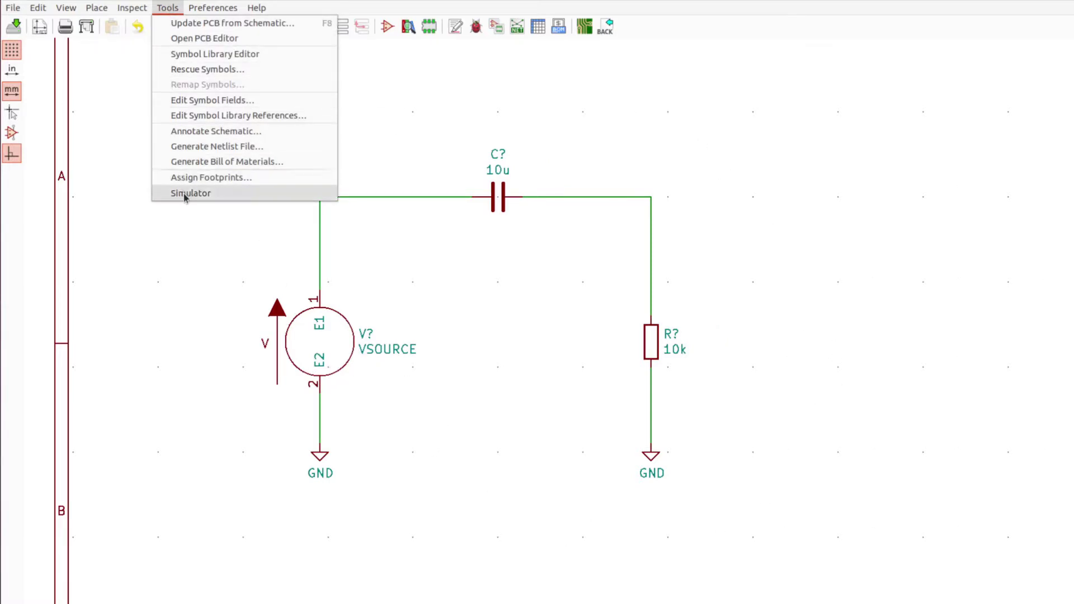
left_click(184, 193)
left_click(459, 9)
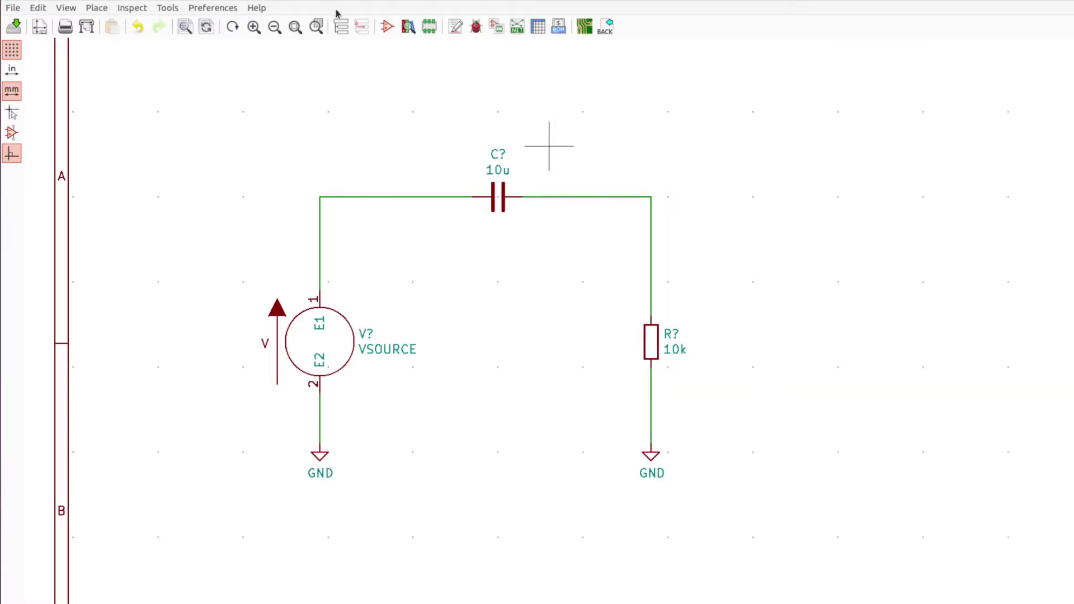
left_click_drag(442, 2, 1, 46)
middle_click_drag(220, 271, 319, 235)
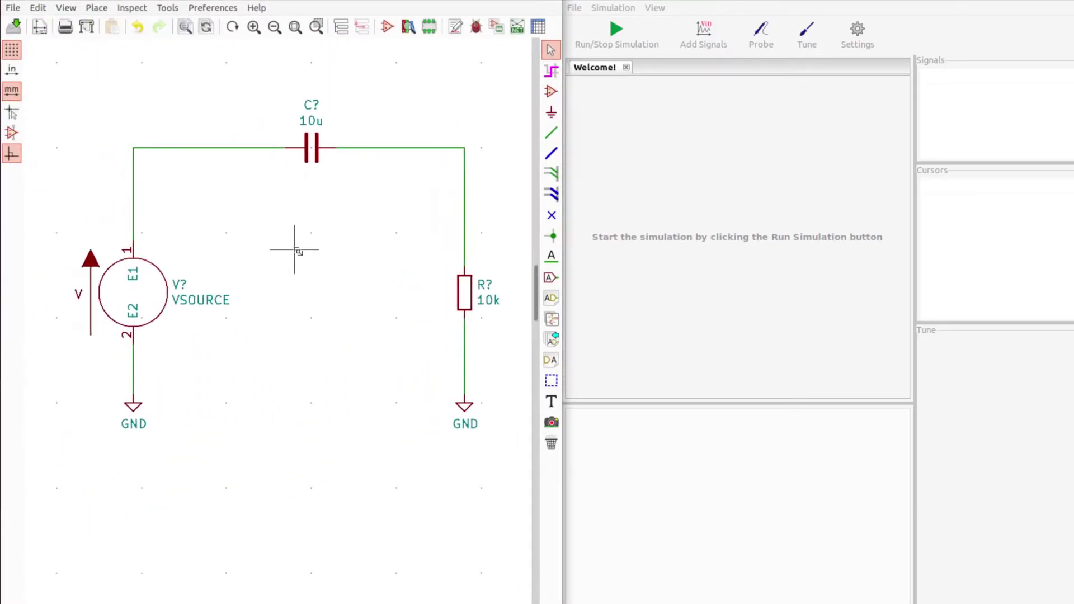
left_click(647, 79)
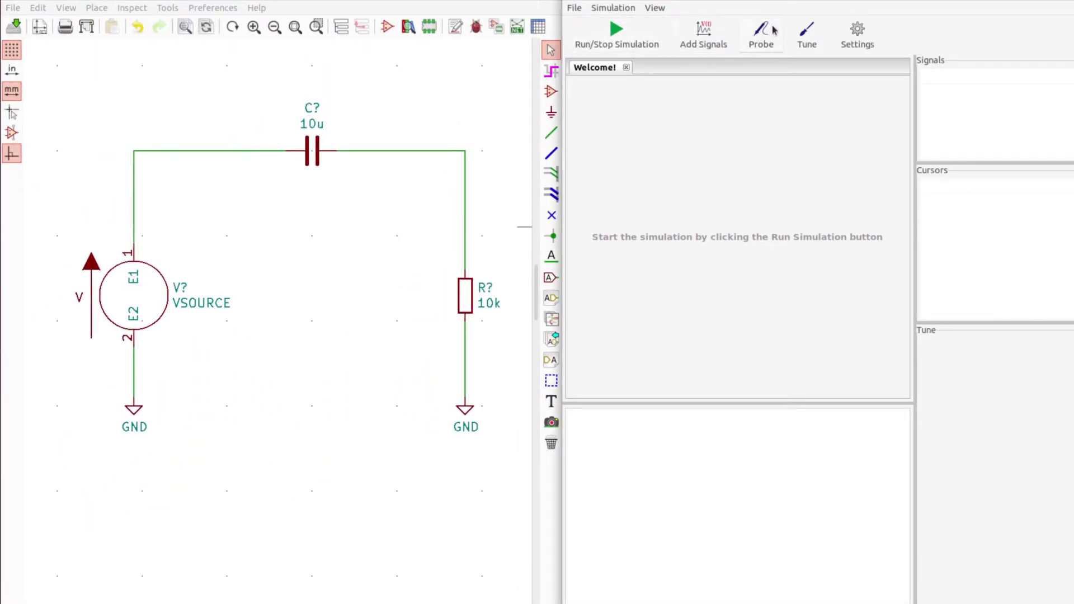
Step: Configure an AC analysis with 10 points from 1 Hz to 100k in the simulation settings
left_click(858, 42)
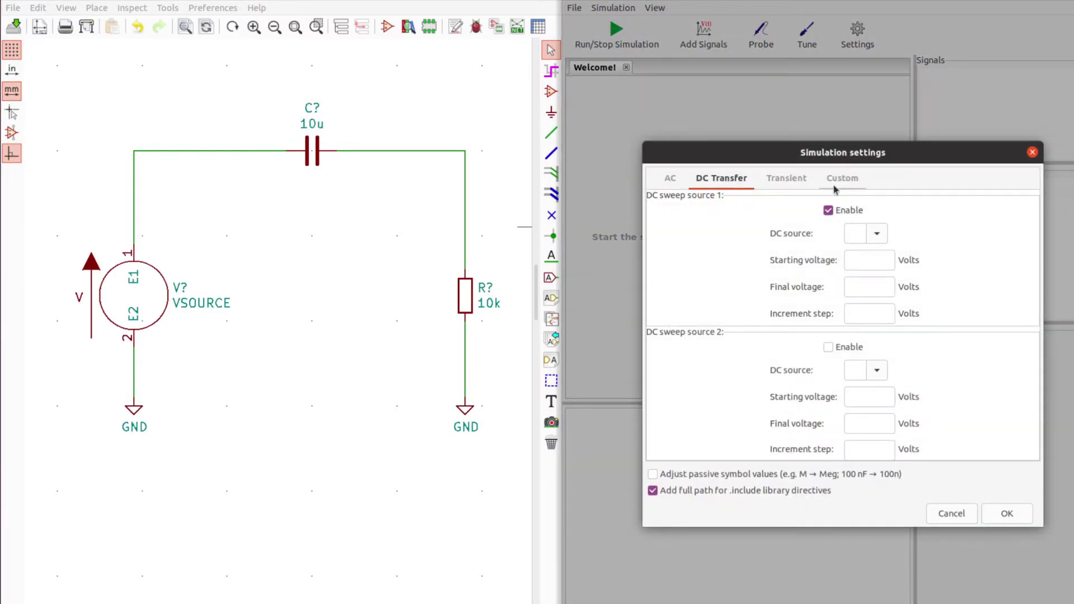
left_click(672, 180)
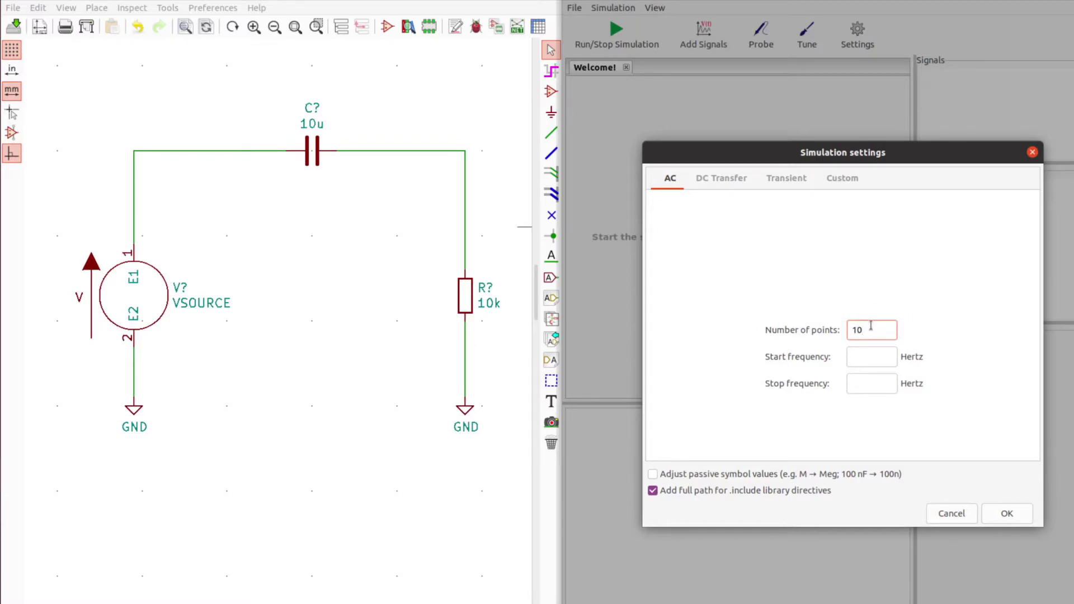
key("Tab")
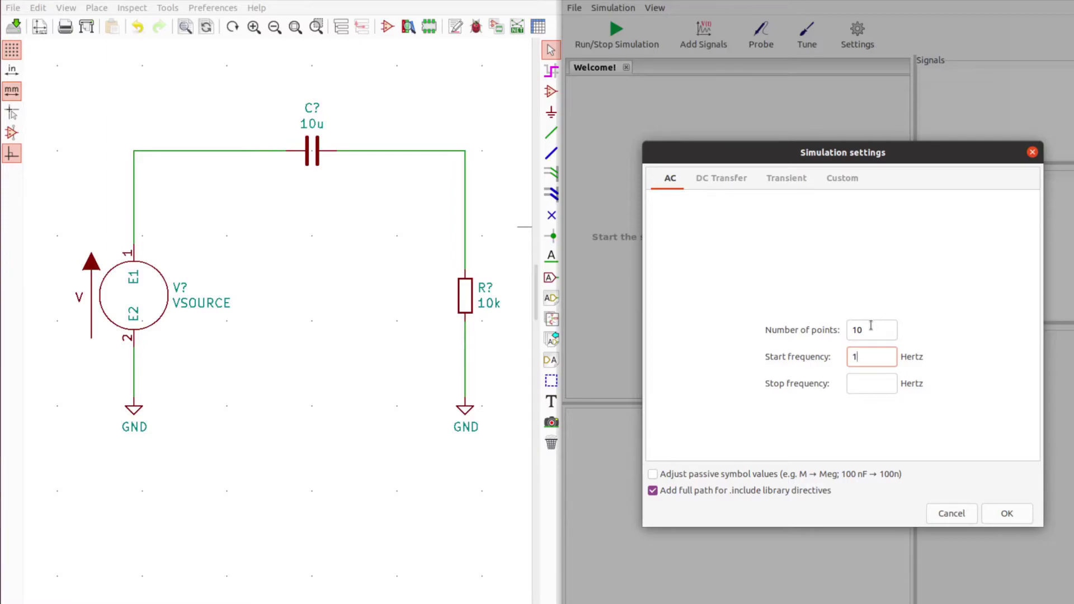
key("Tab")
type("10")
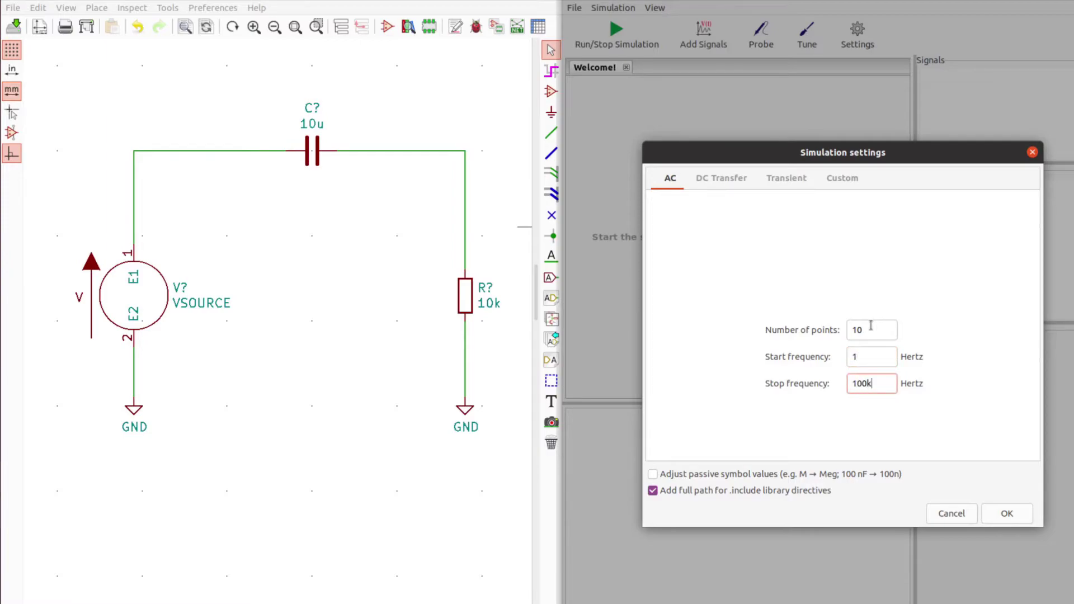
Step: Run the AC simulation and probe the capacitor–resistor node to plot its magnitude and phase
left_click(1006, 514)
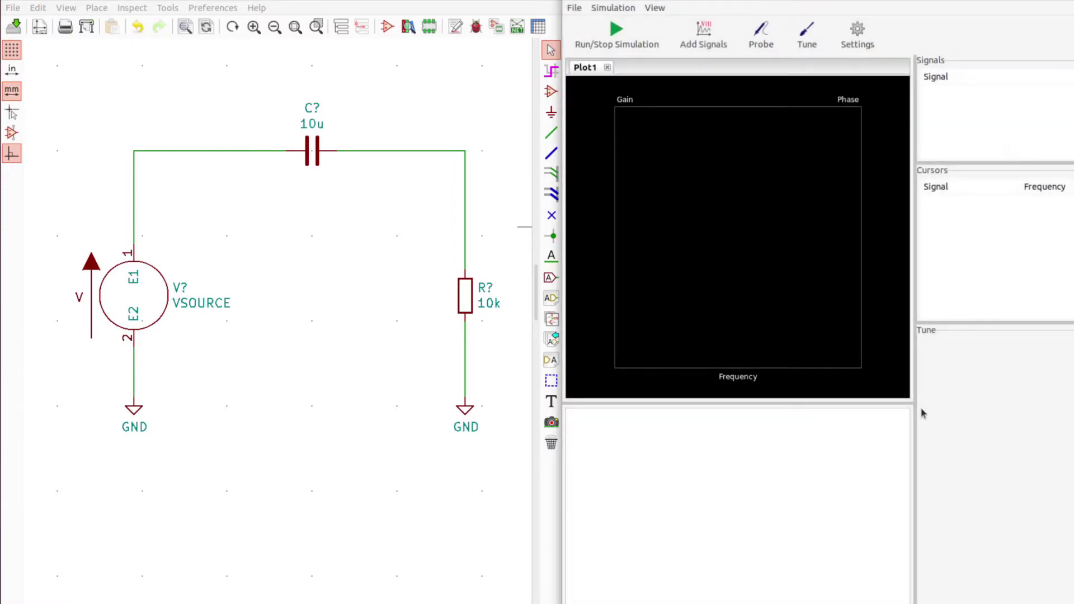
left_click(616, 45)
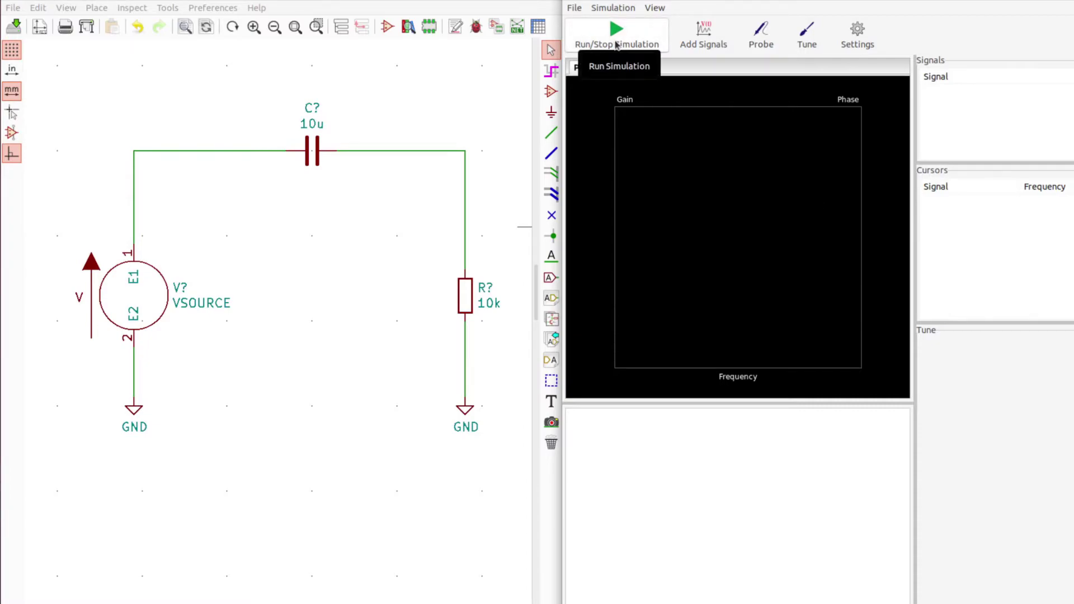
left_click(761, 33)
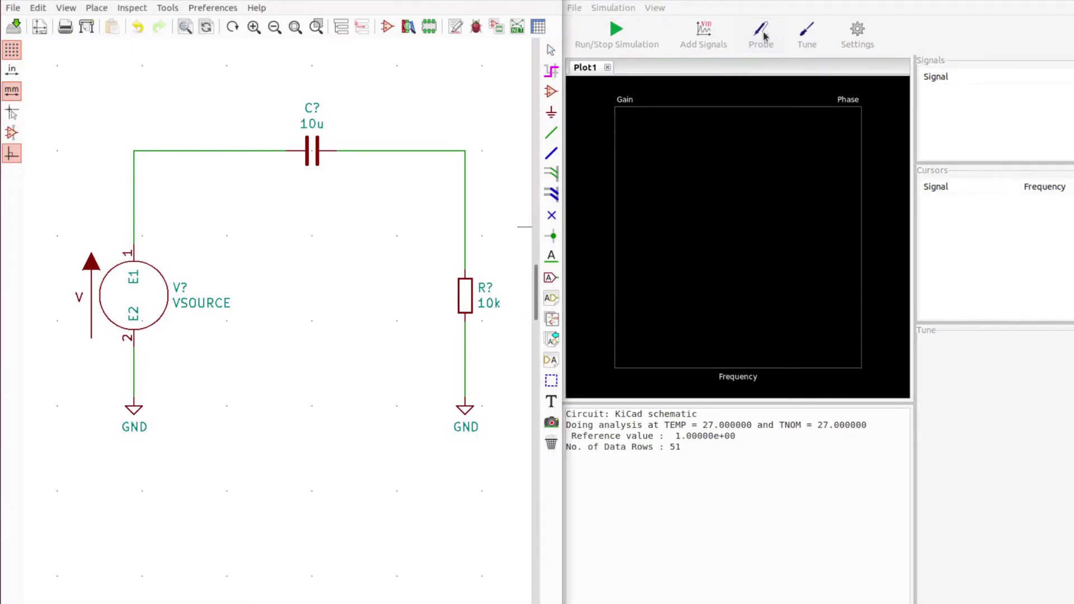
left_click(423, 151)
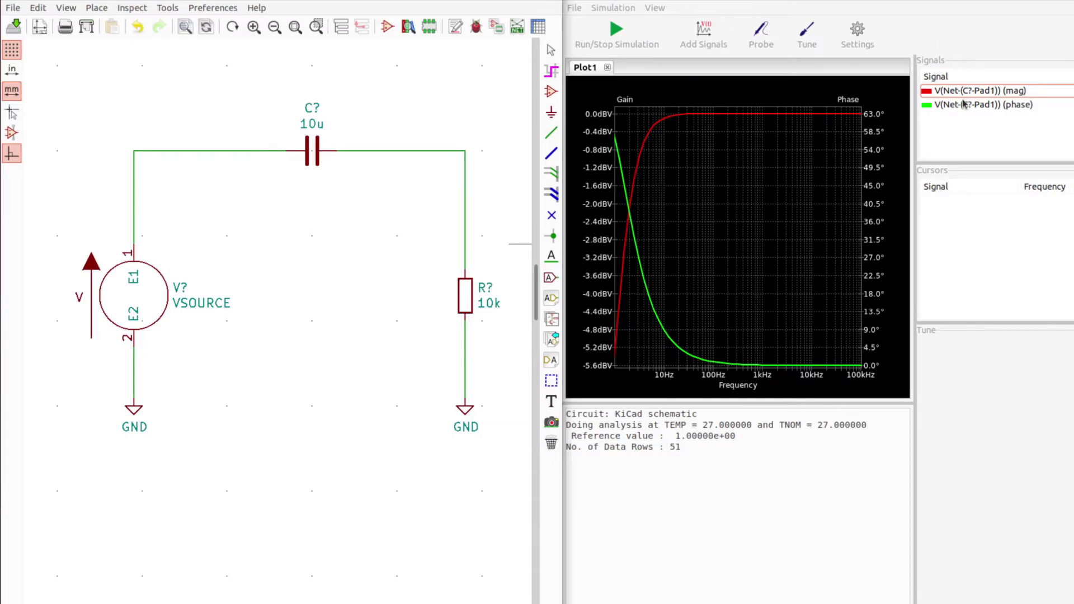
Step: Add a cursor to the magnitude curve and drag it to about 1.57 Hz, near -3 dB
right_click(947, 91)
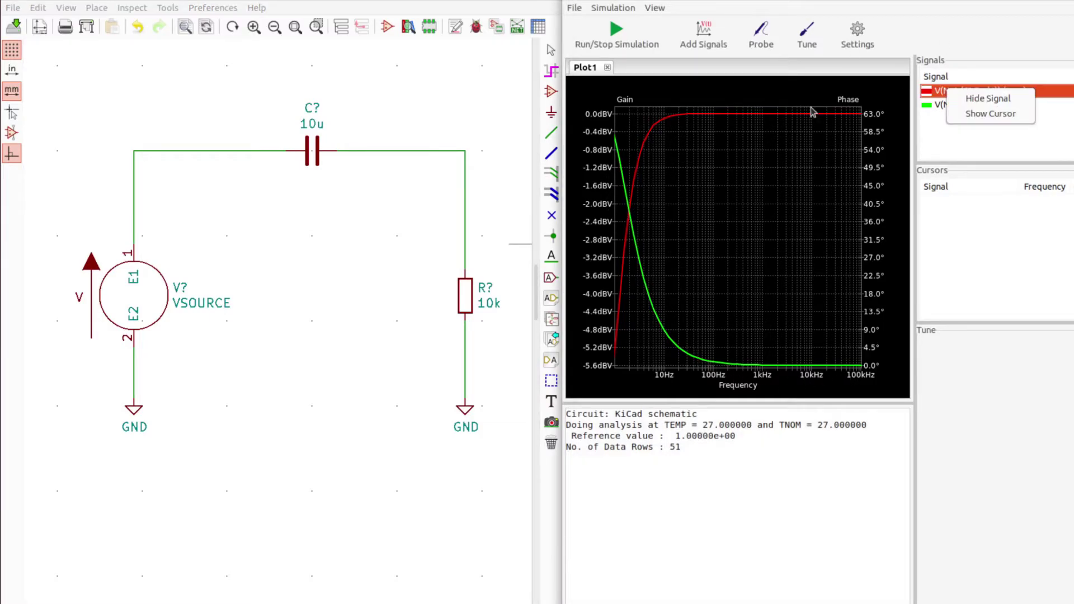
left_click(976, 113)
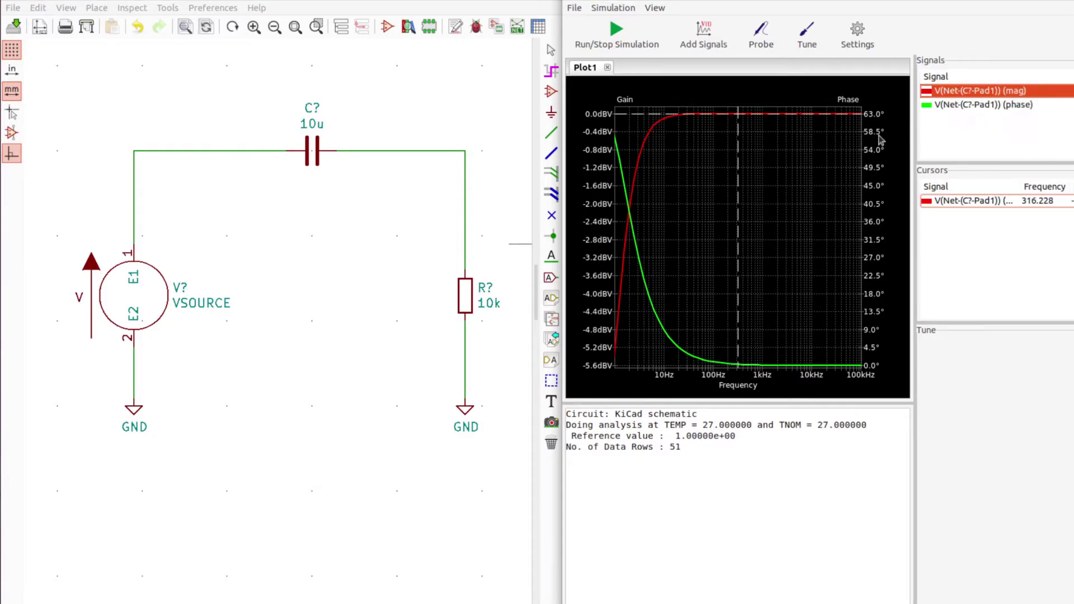
left_click_drag(737, 158, 626, 175)
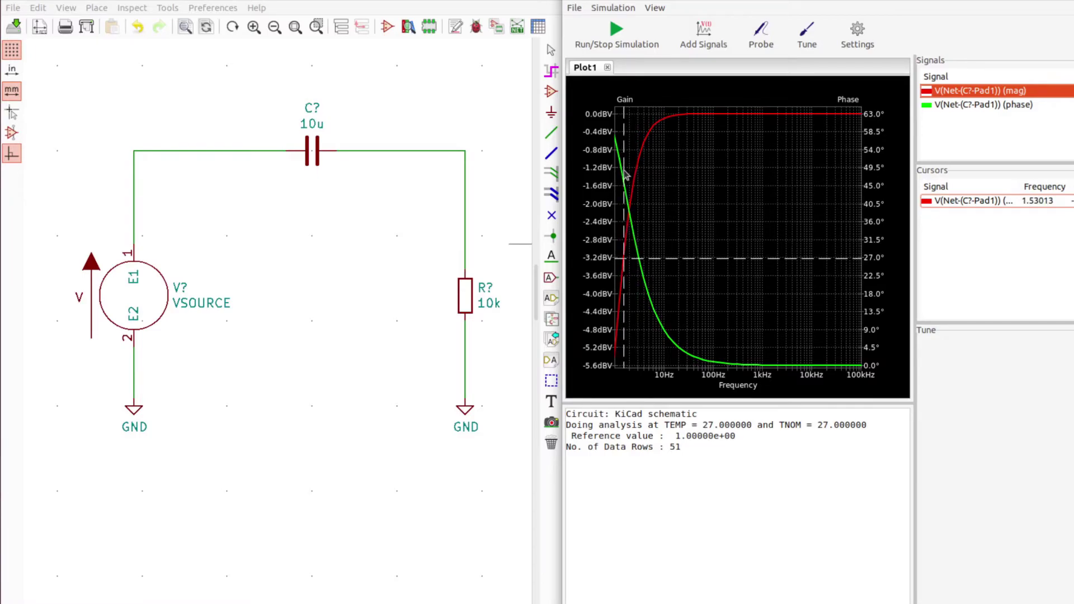
left_click_drag(624, 172, 625, 173)
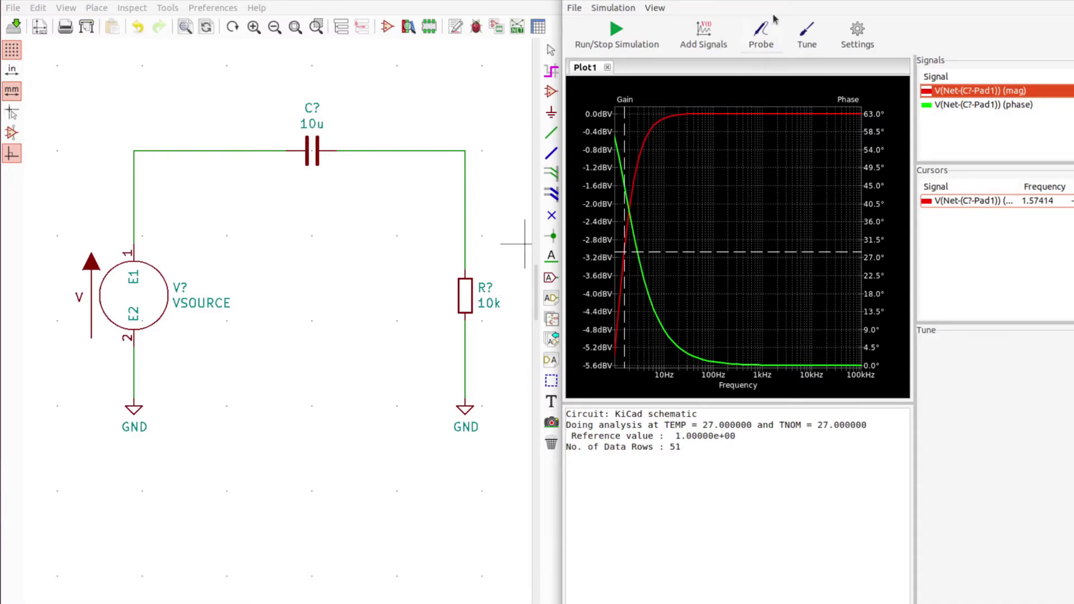
Step: Add resistor R? to the simulator's Tune panel for live value adjustment
left_click(807, 34)
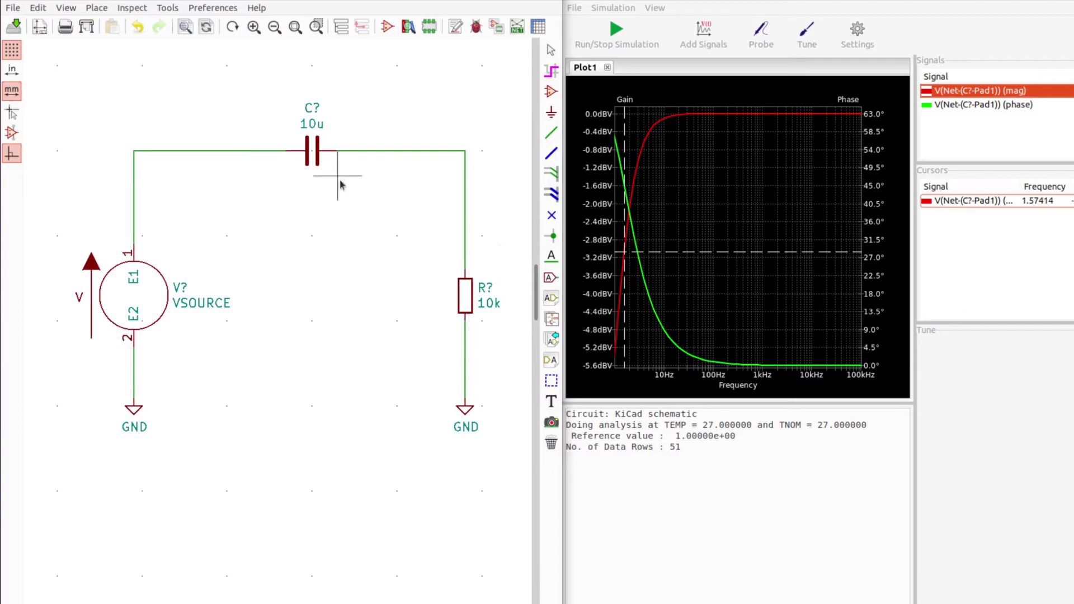
left_click(466, 295)
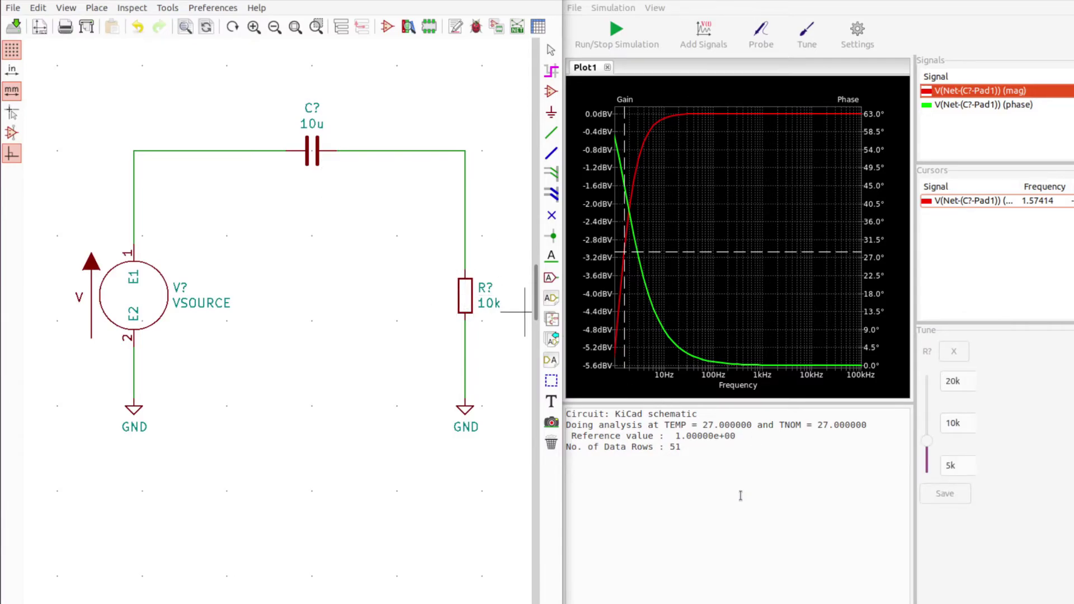
left_click(740, 494)
Step: Sweep R? up to 14.9k, then down to 8.9k, moving the Bode cursor to about 2 Hz
left_click_drag(930, 442, 928, 410)
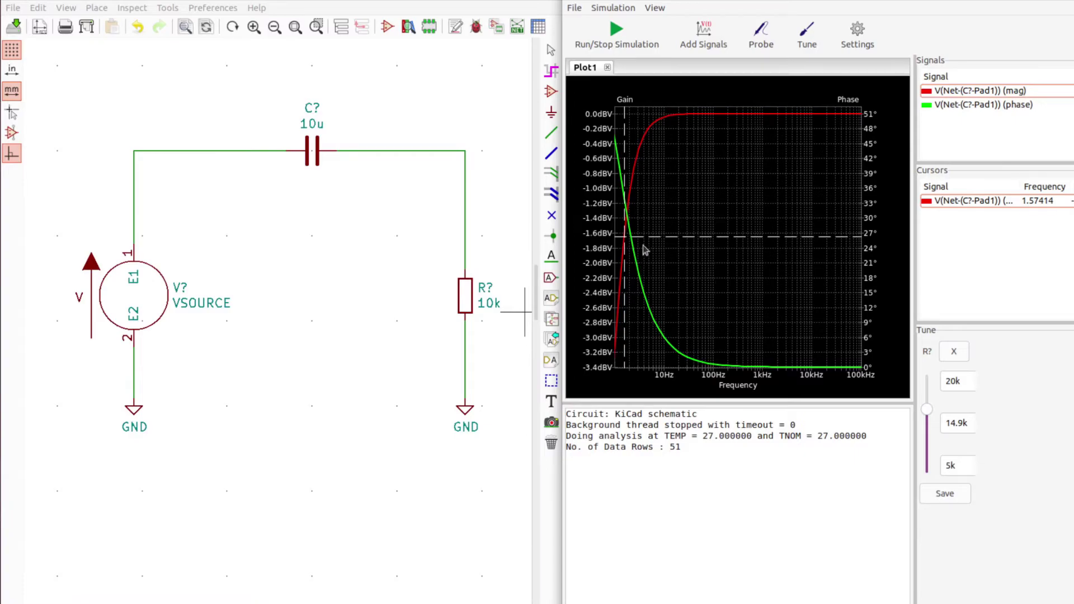
left_click_drag(625, 216, 619, 229)
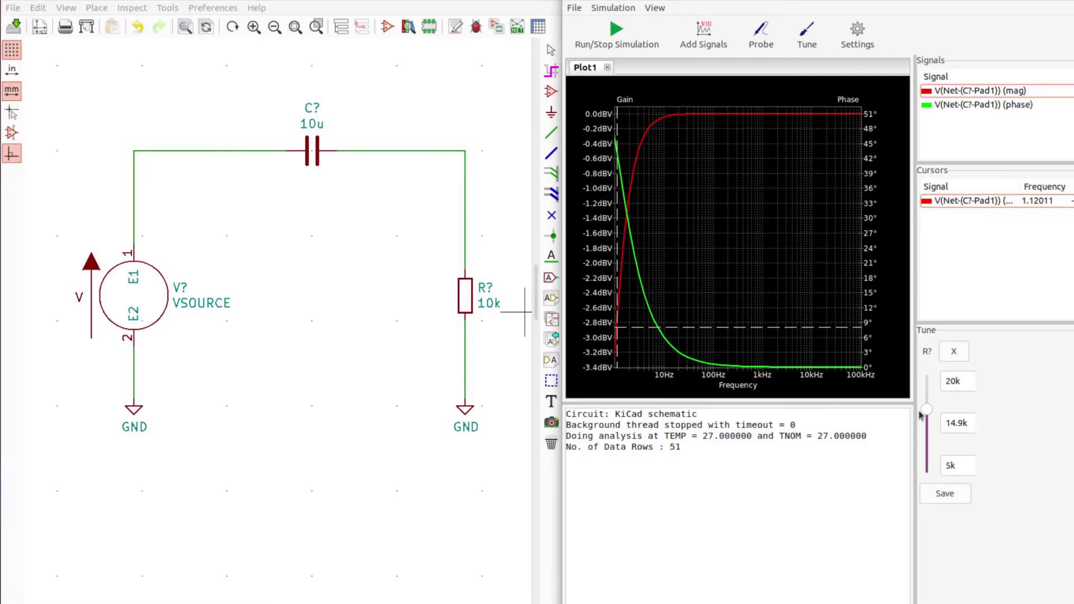
left_click_drag(925, 412, 927, 448)
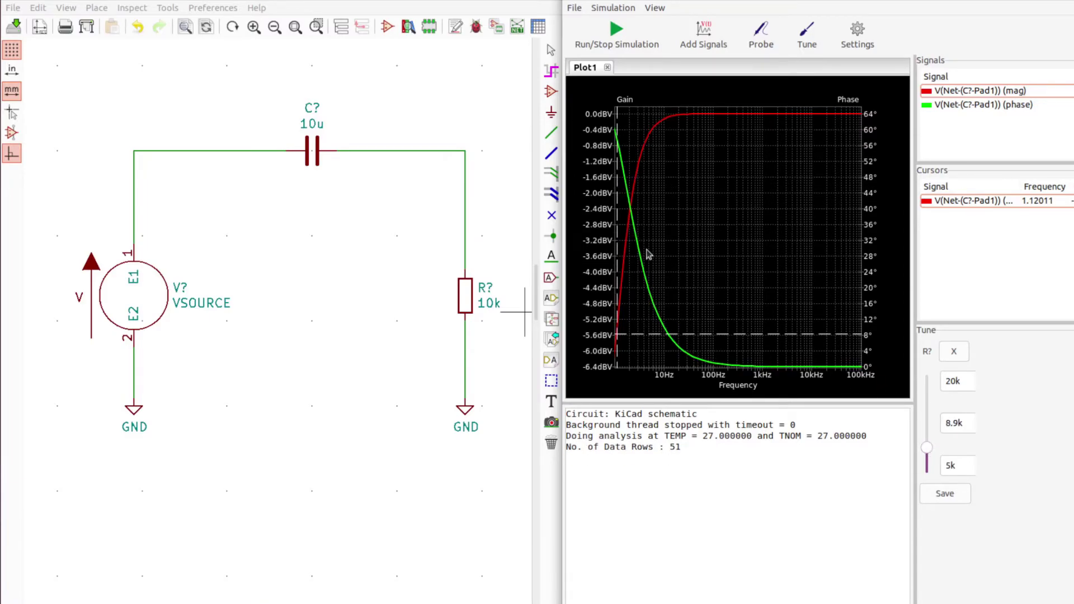
left_click_drag(617, 347, 625, 342)
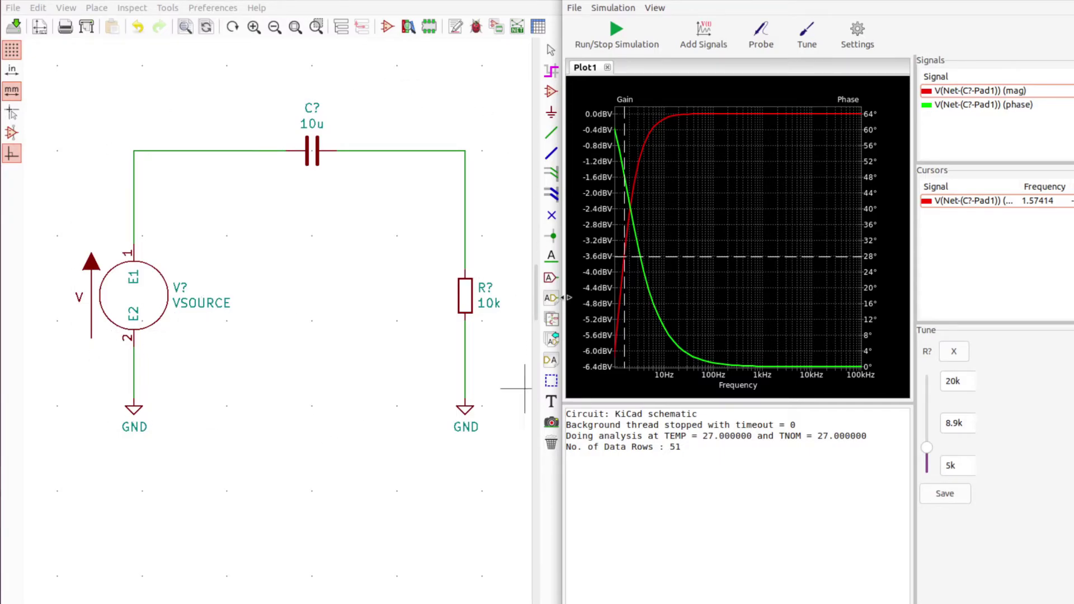
Step: Set up a transient analysis in Simulation Settings with 0.001 s time step and 1 s final time
left_click(614, 8)
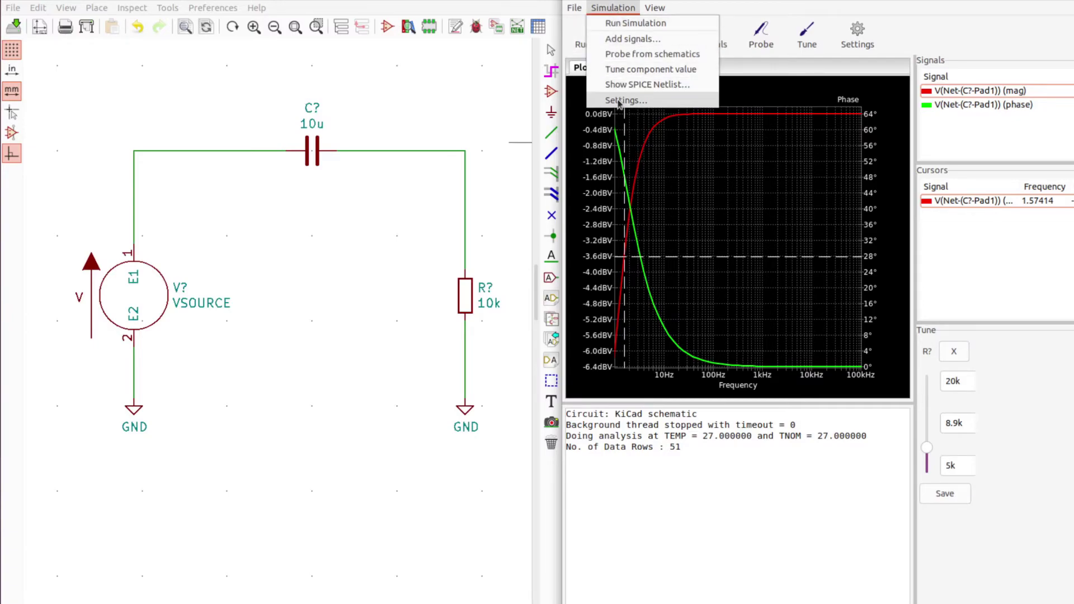
left_click(654, 8)
left_click(858, 35)
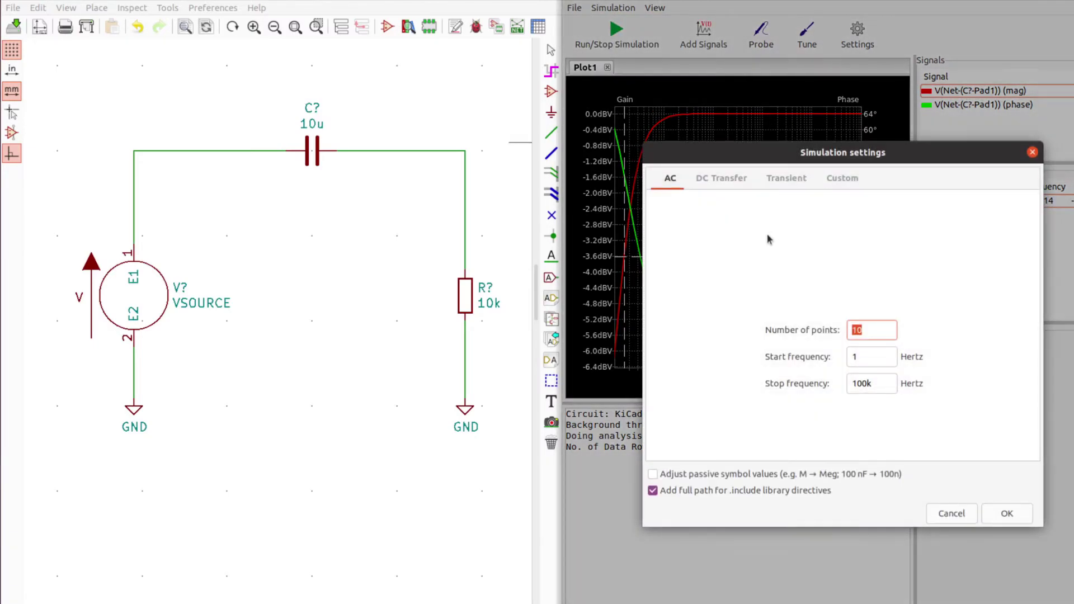
left_click(785, 179)
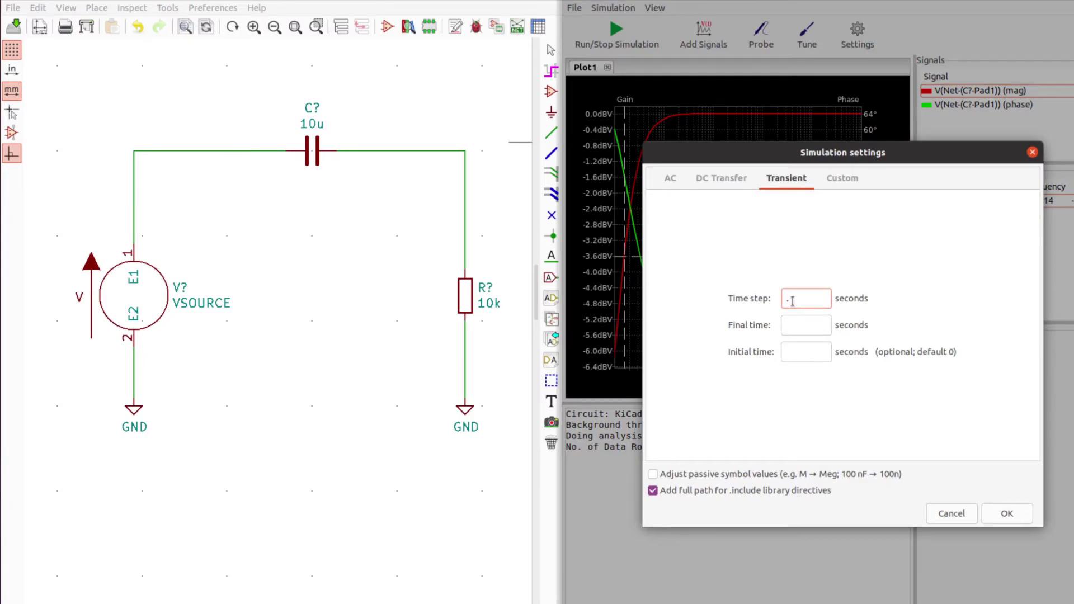
key("Tab")
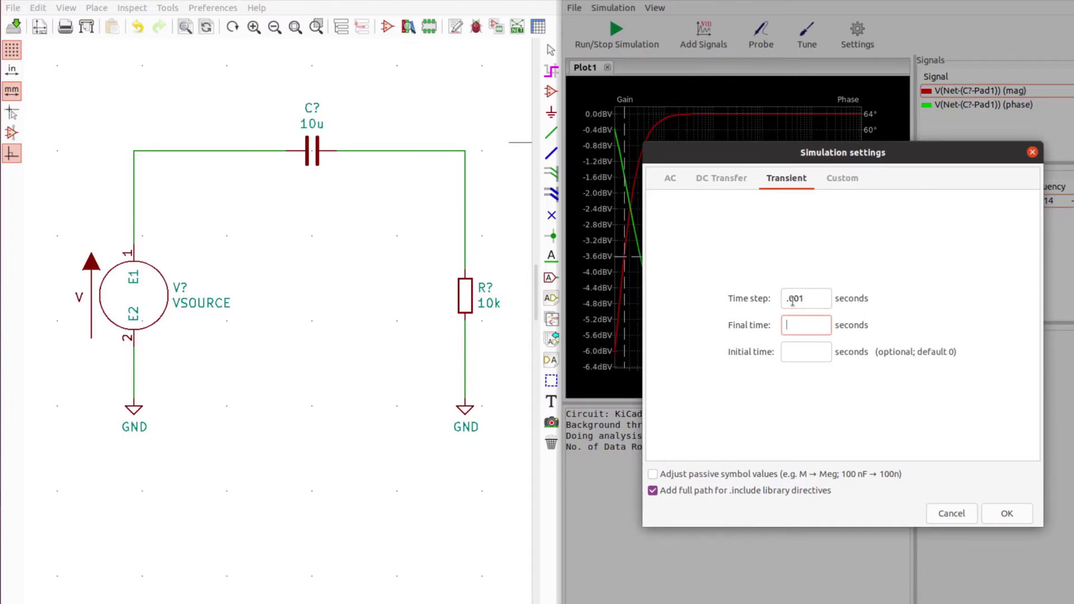
key("Tab")
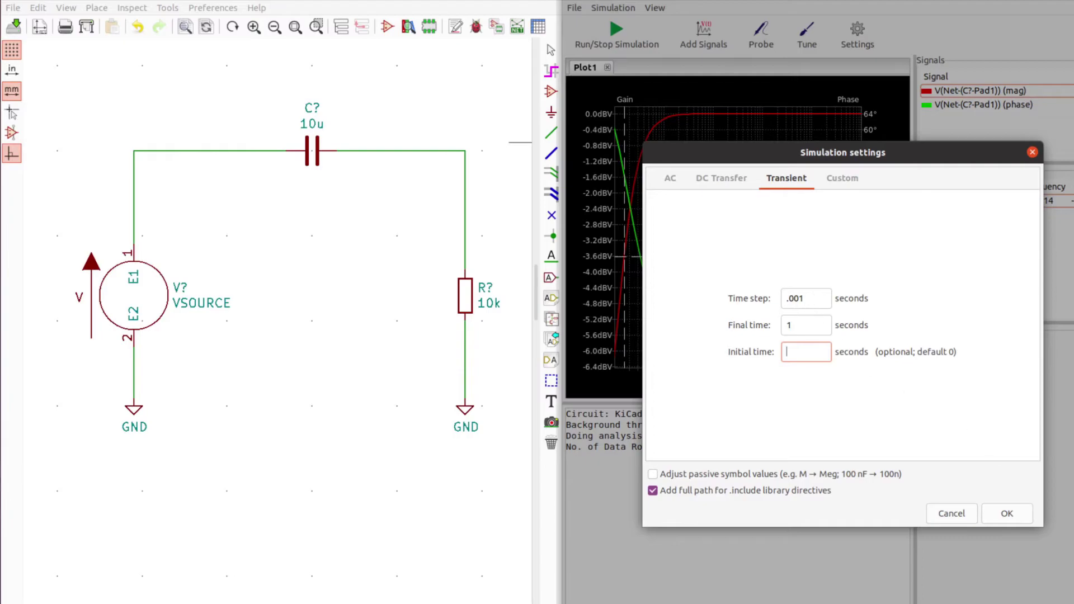
Step: Run the transient simulation, plot both capacitor node voltages, and tune R? to 16.1k
left_click(1007, 514)
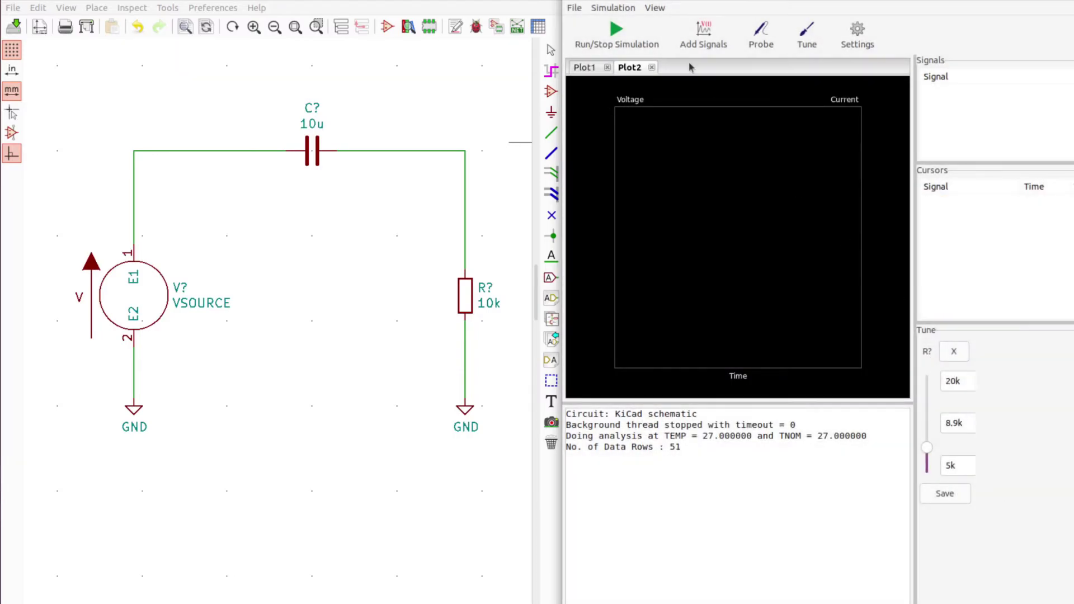
left_click(612, 37)
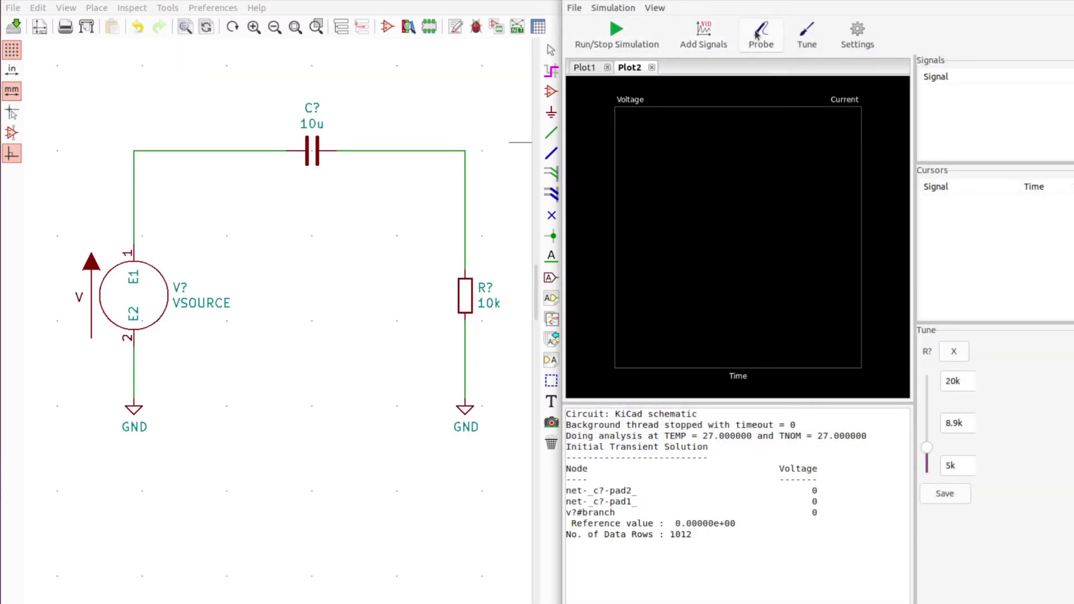
left_click(449, 152)
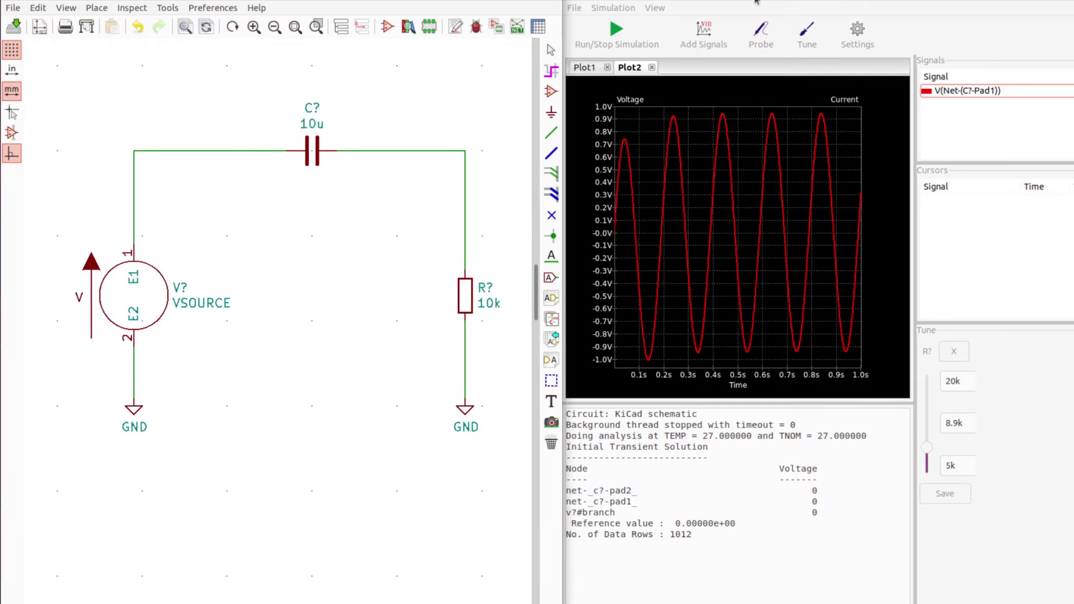
left_click(231, 156)
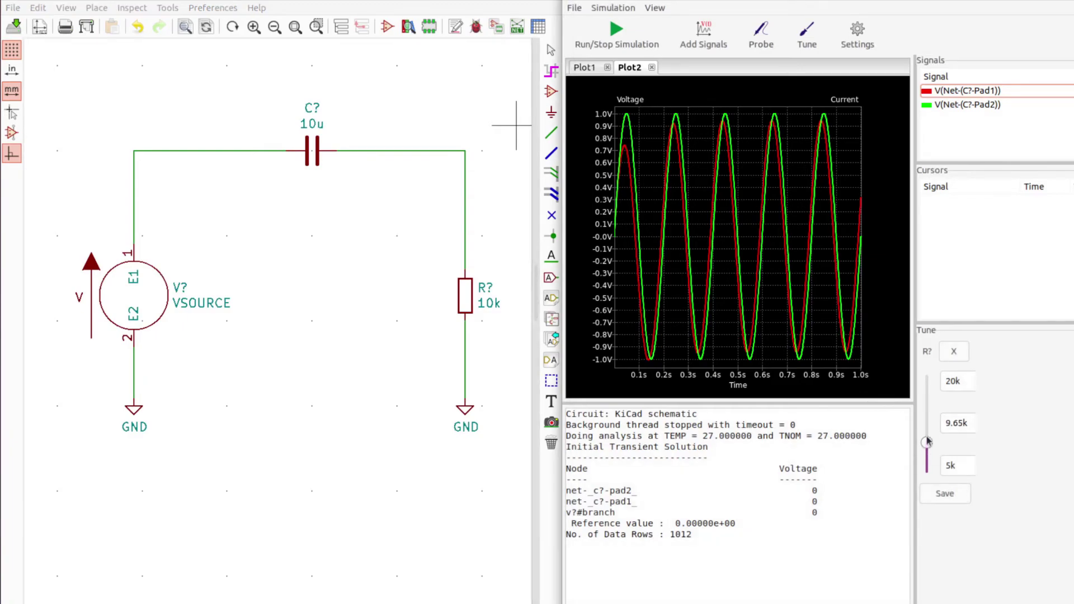
left_click_drag(927, 451, 927, 401)
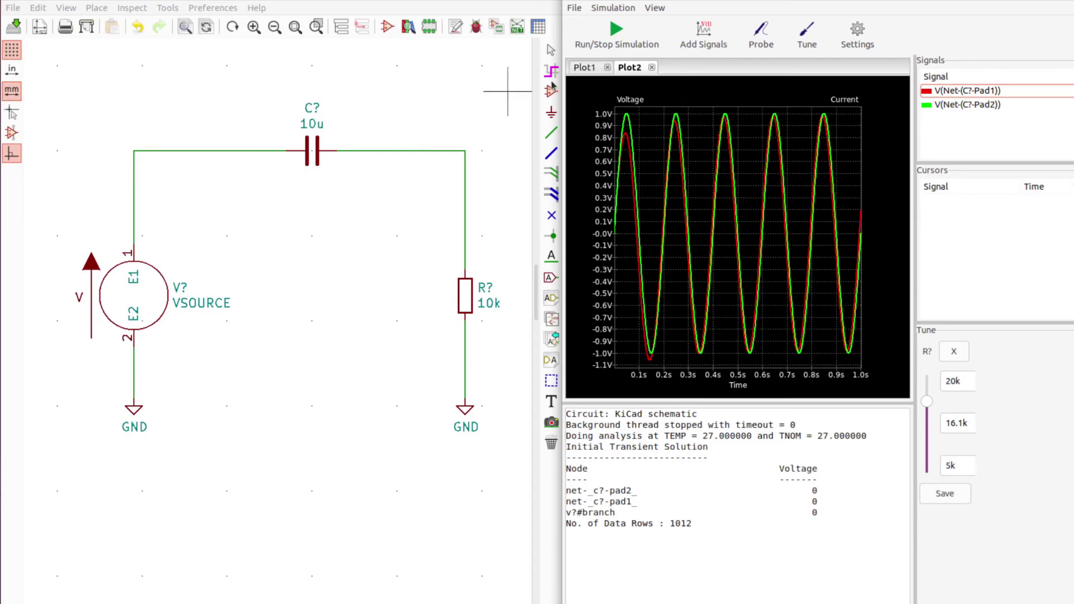
Step: Add capacitor C? to the Tune panel, set it to 7.55u, and lower R? to 6.95k
left_click(784, 43)
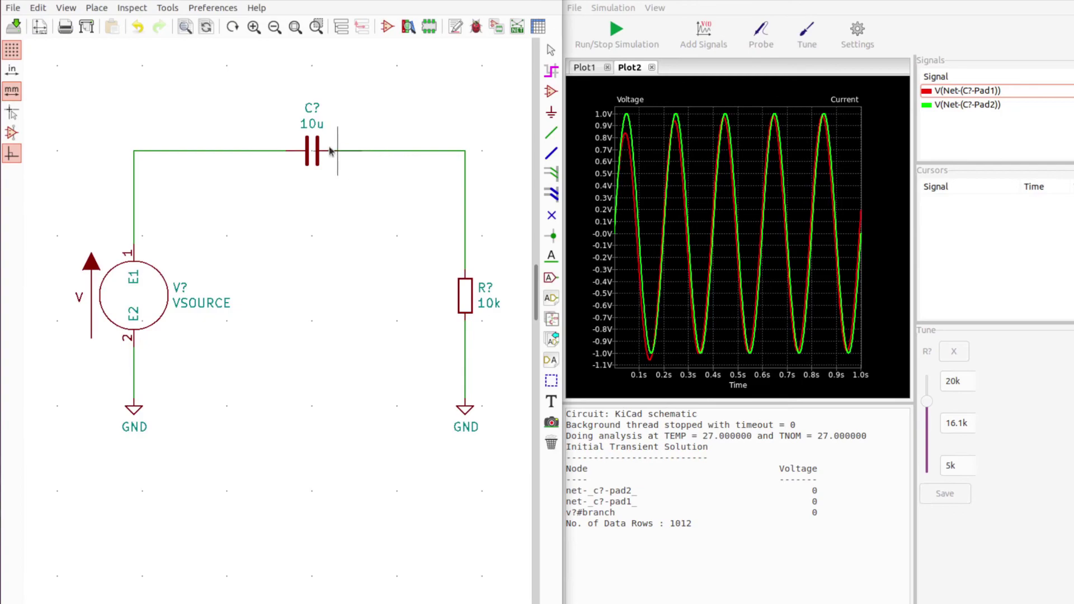
left_click(314, 146)
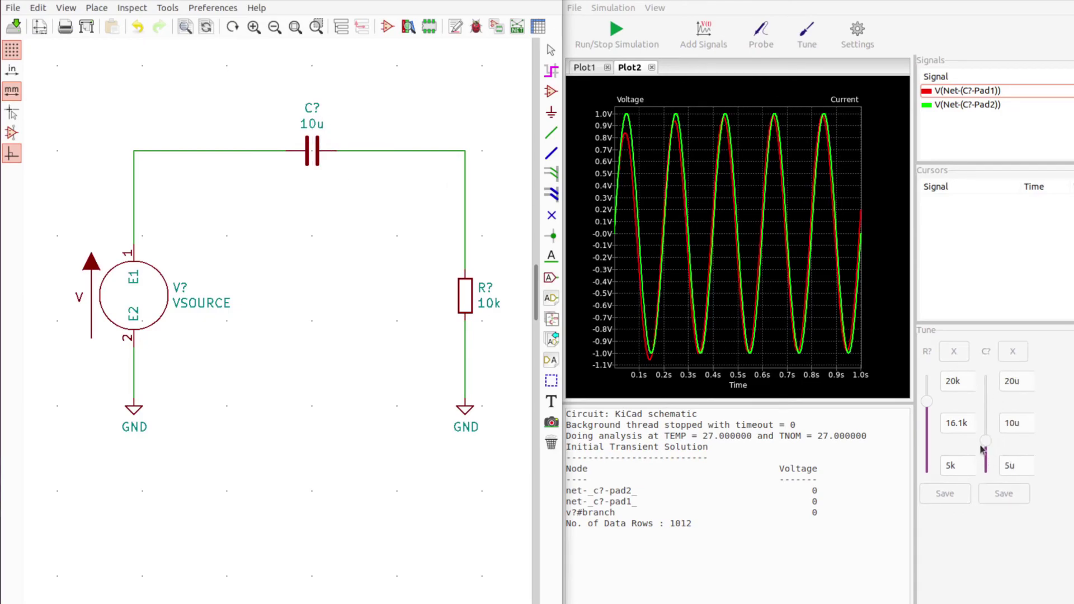
mouse_move(987, 442)
left_mouse_down()
mouse_move(986, 406)
mouse_move(986, 456)
left_mouse_up()
left_click_drag(921, 402, 926, 461)
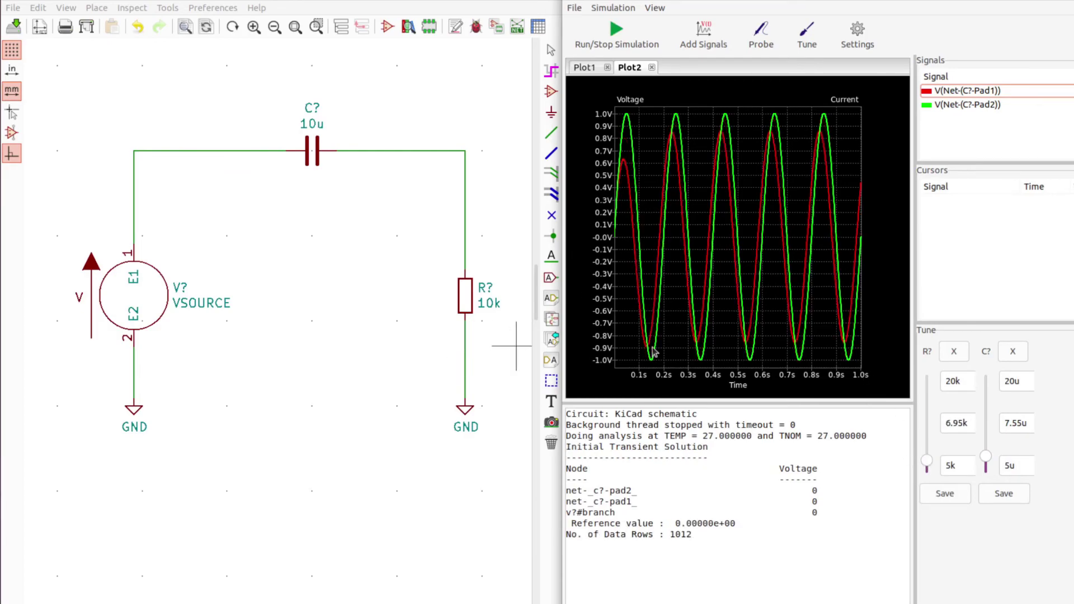